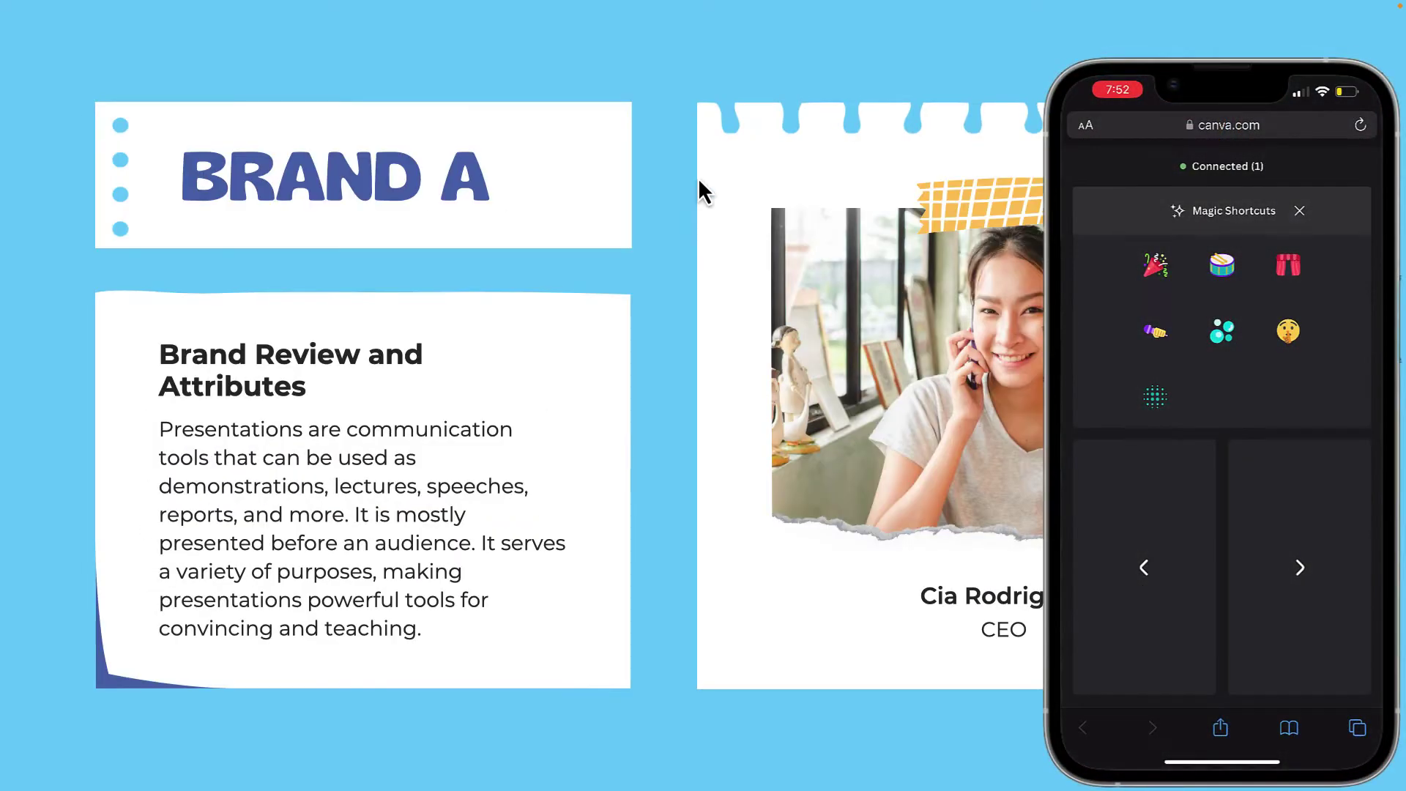
# - Play confetti, drumroll, curtains and mic drop effects over the Brand A slide
pyautogui.press('c')
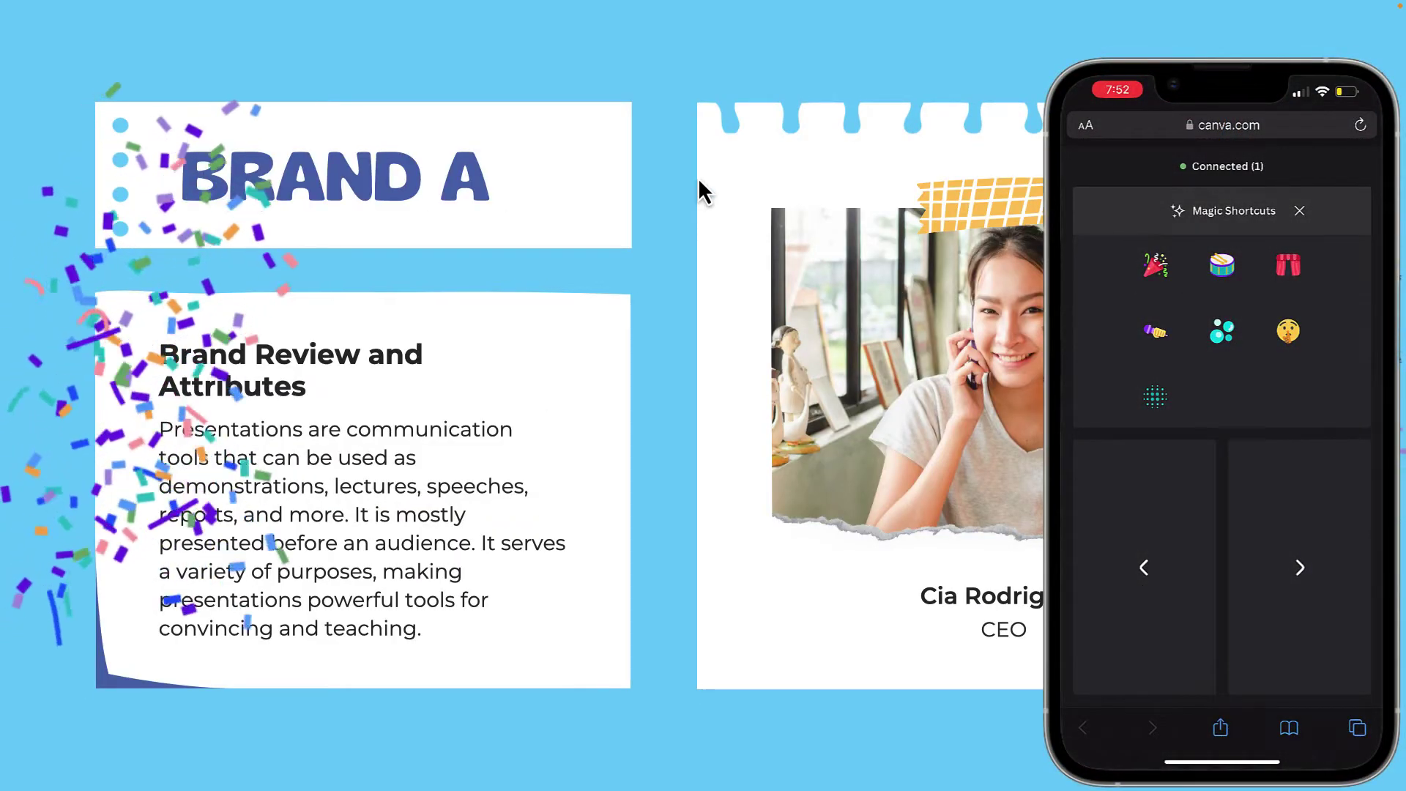
pyautogui.press('d')
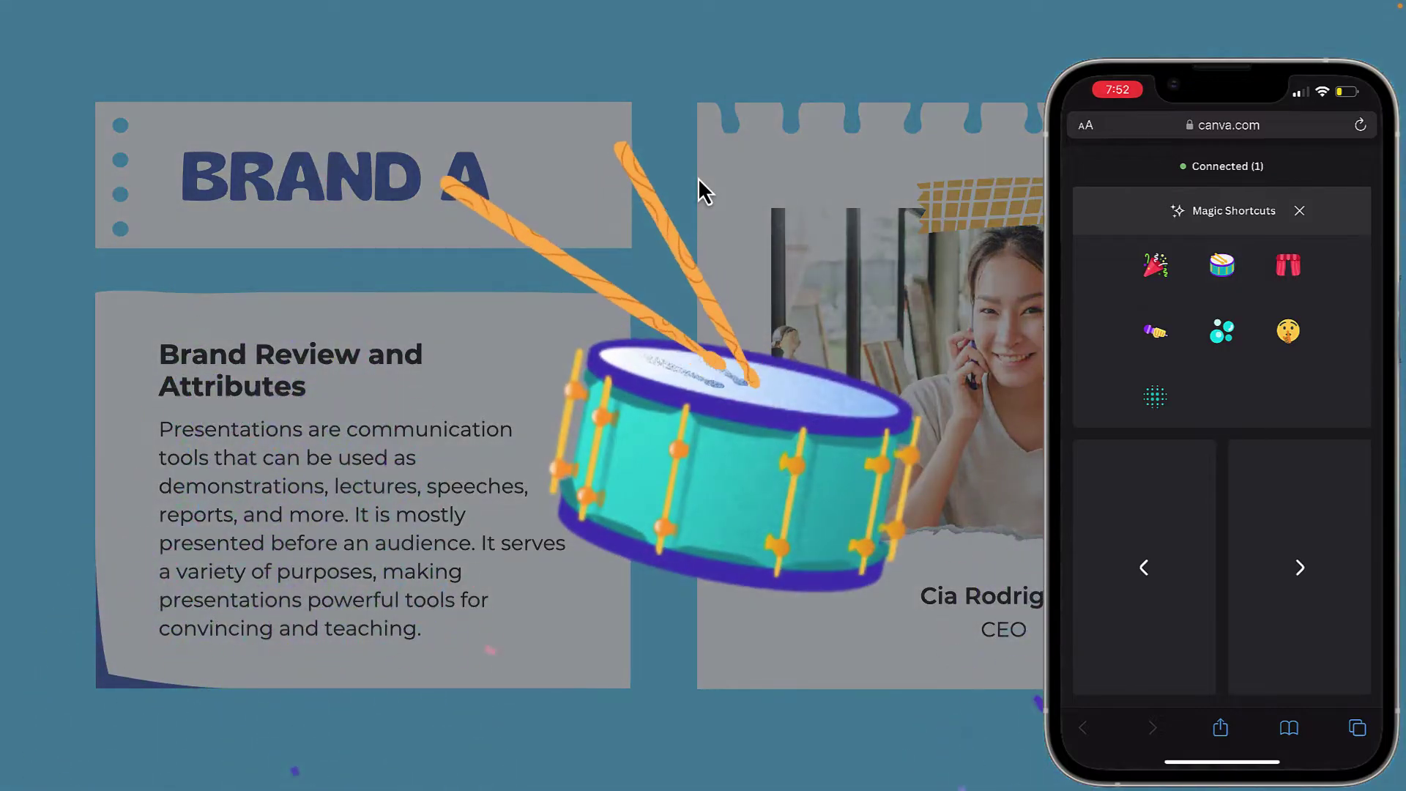
pyautogui.press('o')
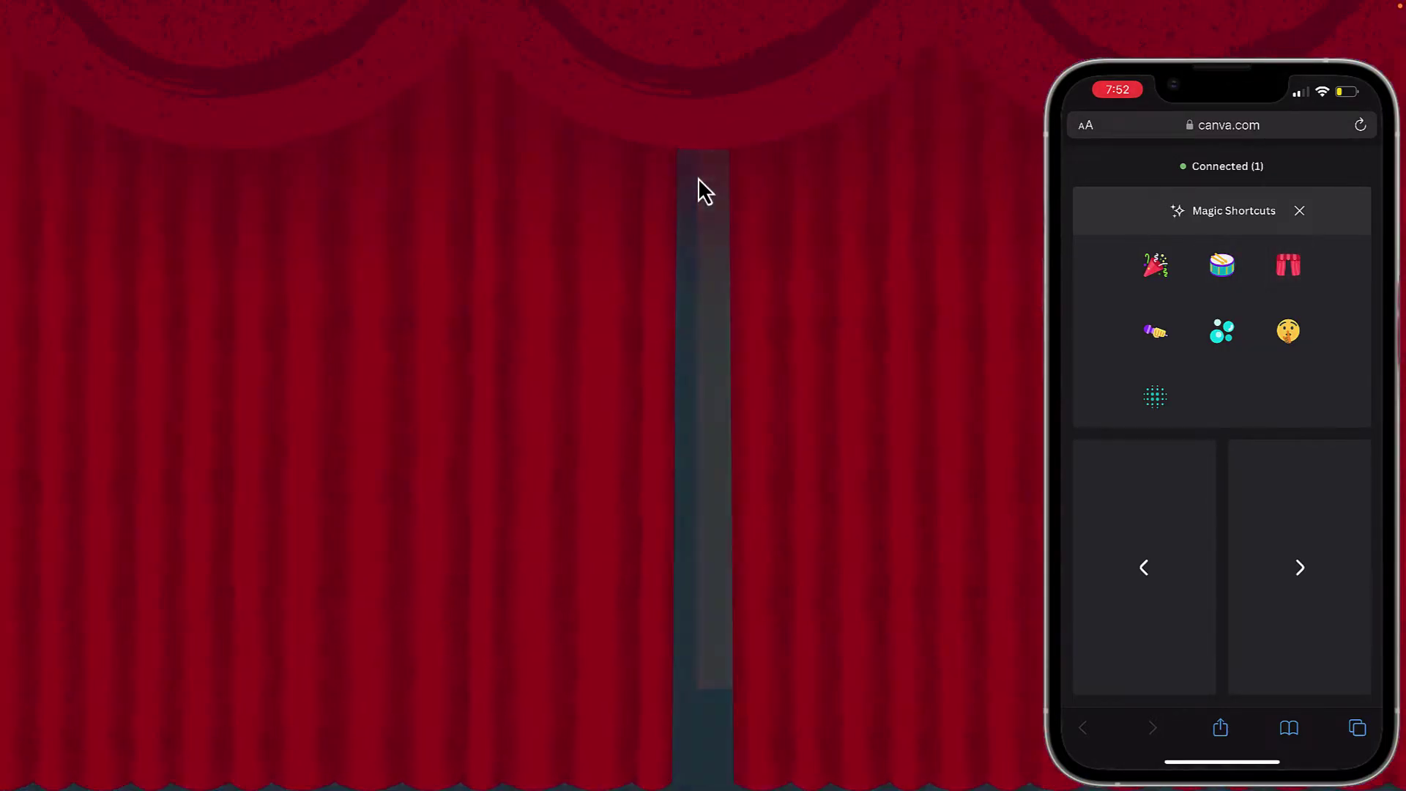
pyautogui.press('u')
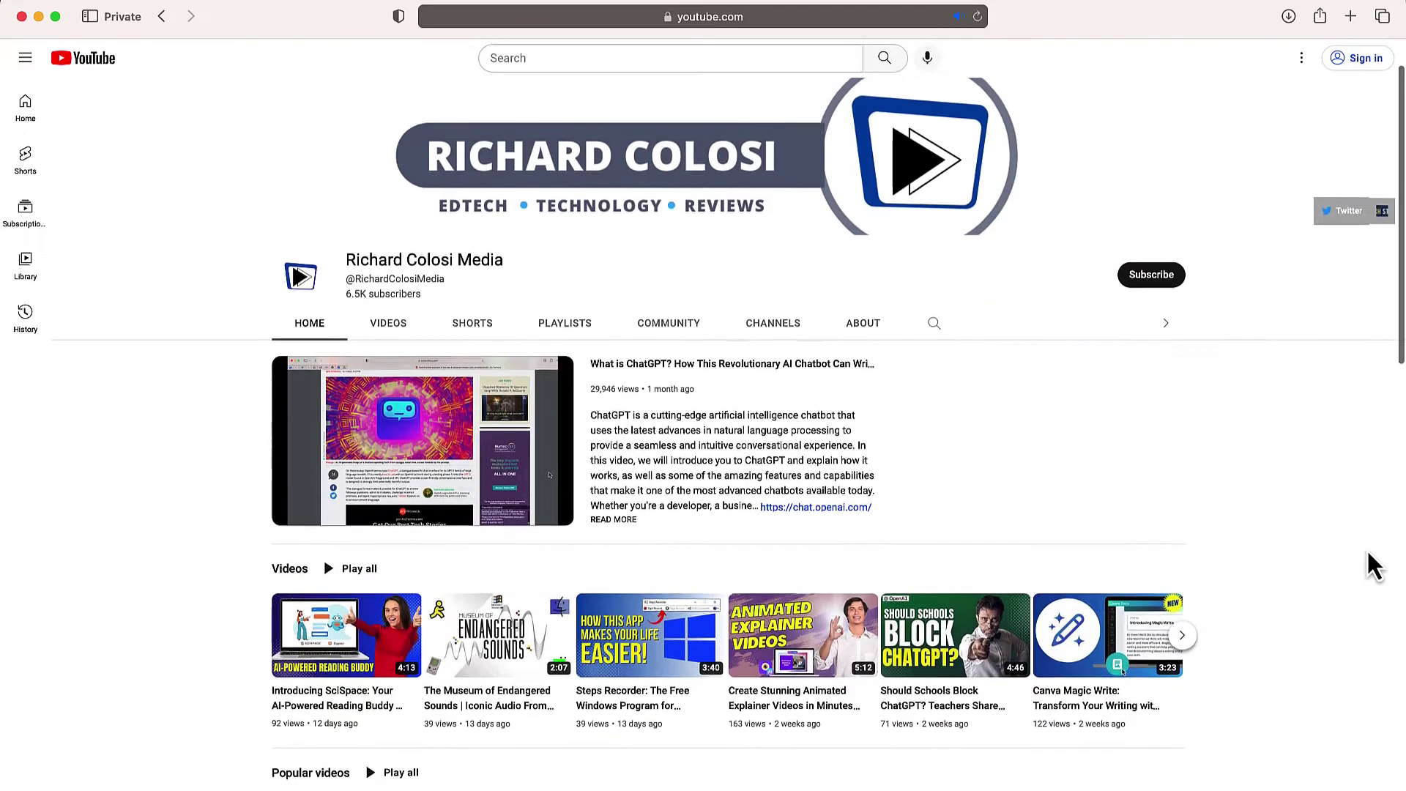
pyautogui.scroll(-3, 1373, 566)
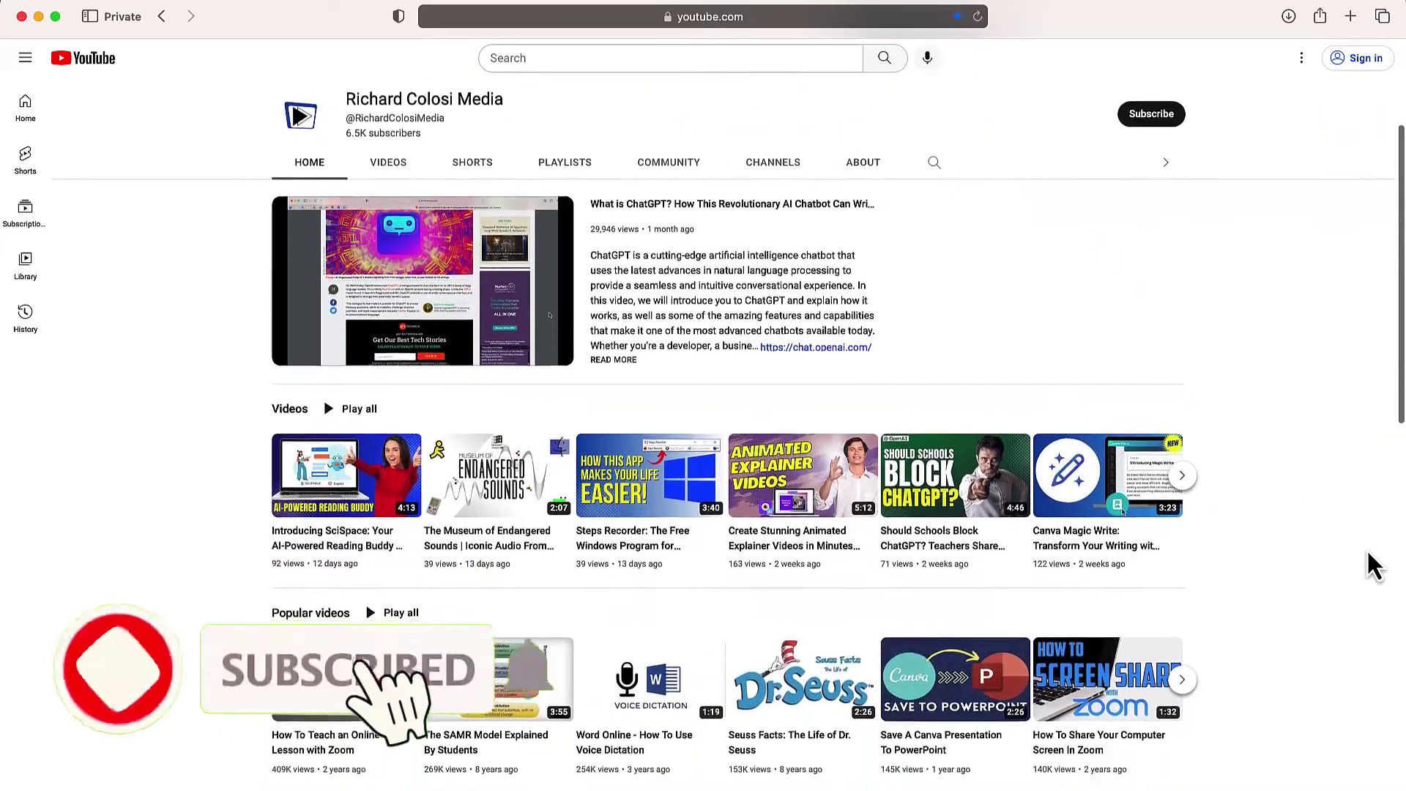
pyautogui.scroll(-3, 1373, 566)
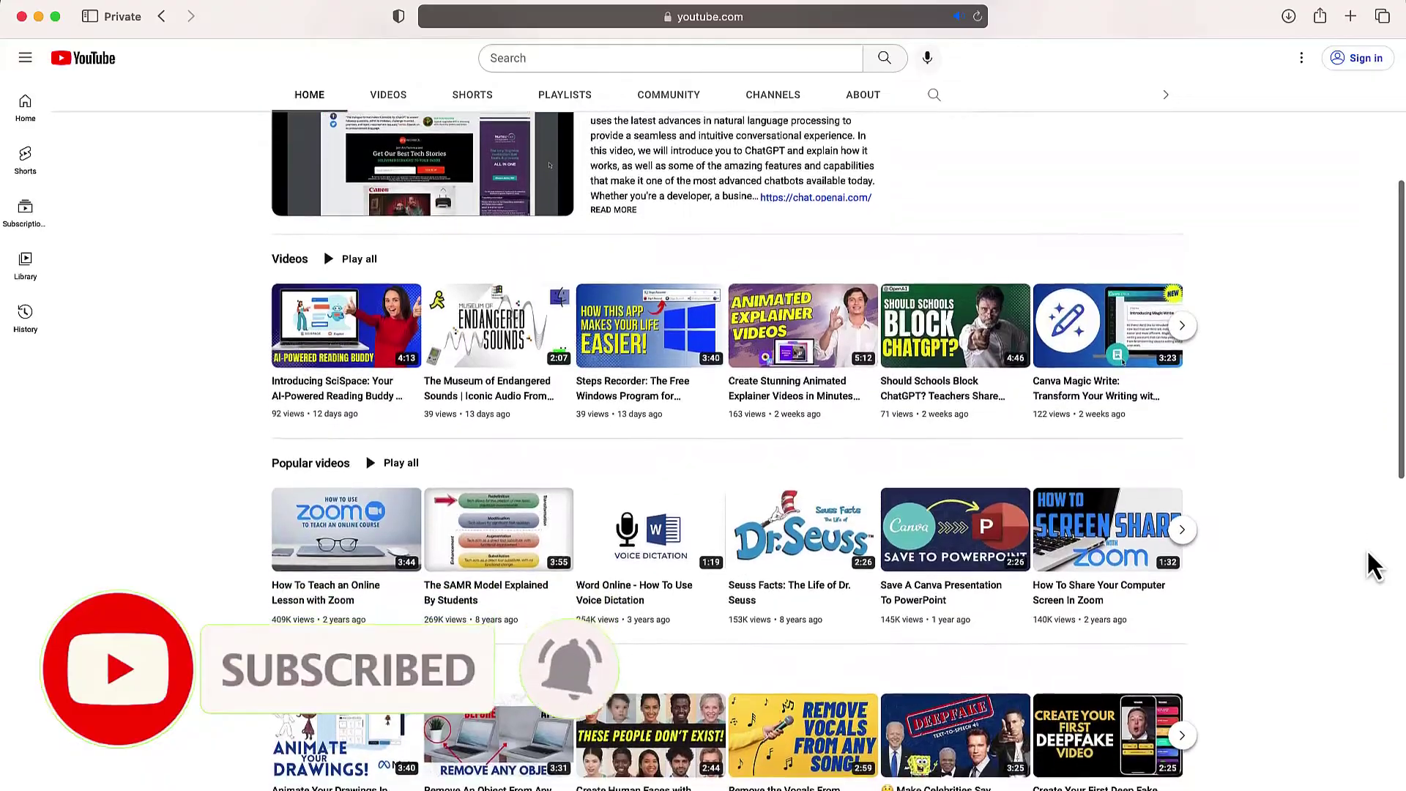
pyautogui.scroll(-3, 1373, 566)
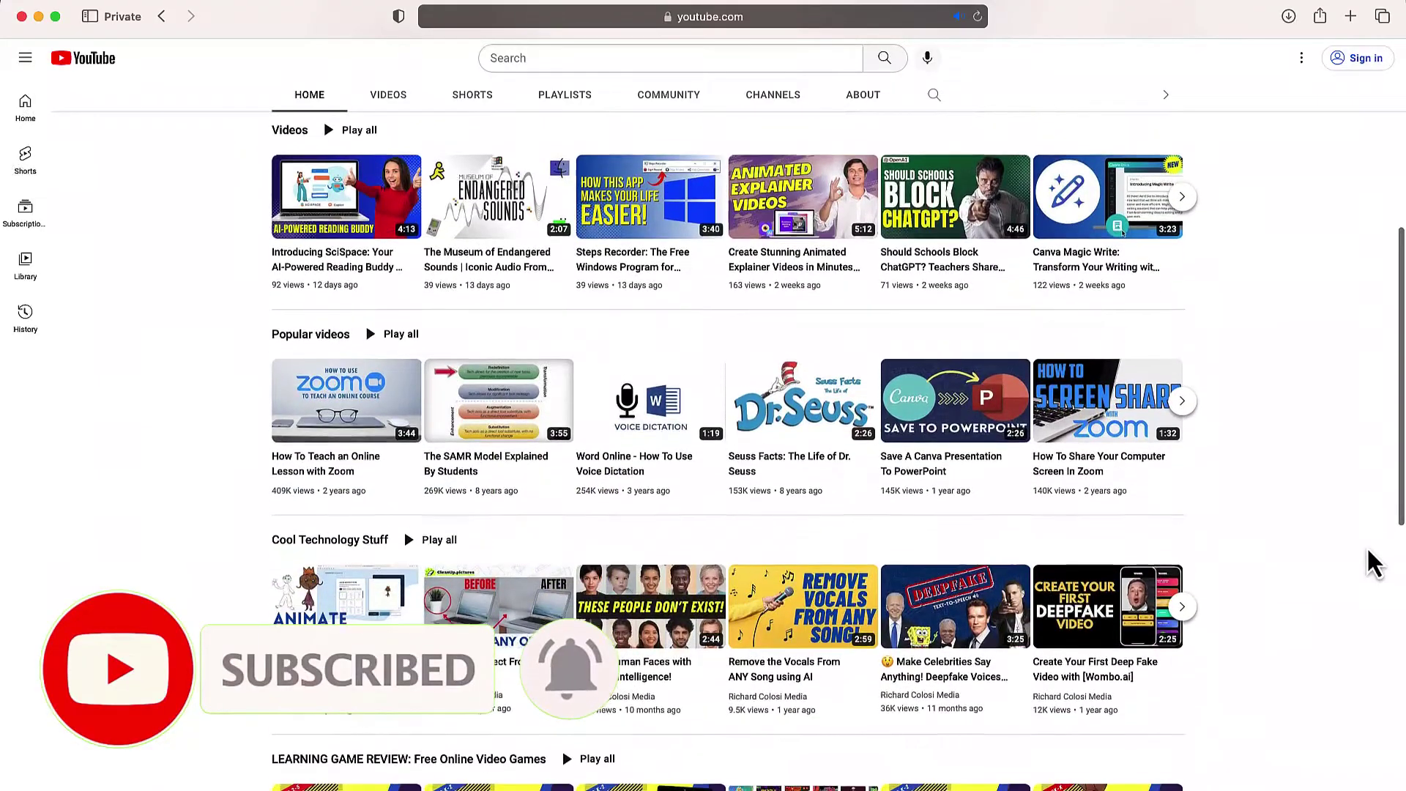
pyautogui.scroll(-3, 1373, 564)
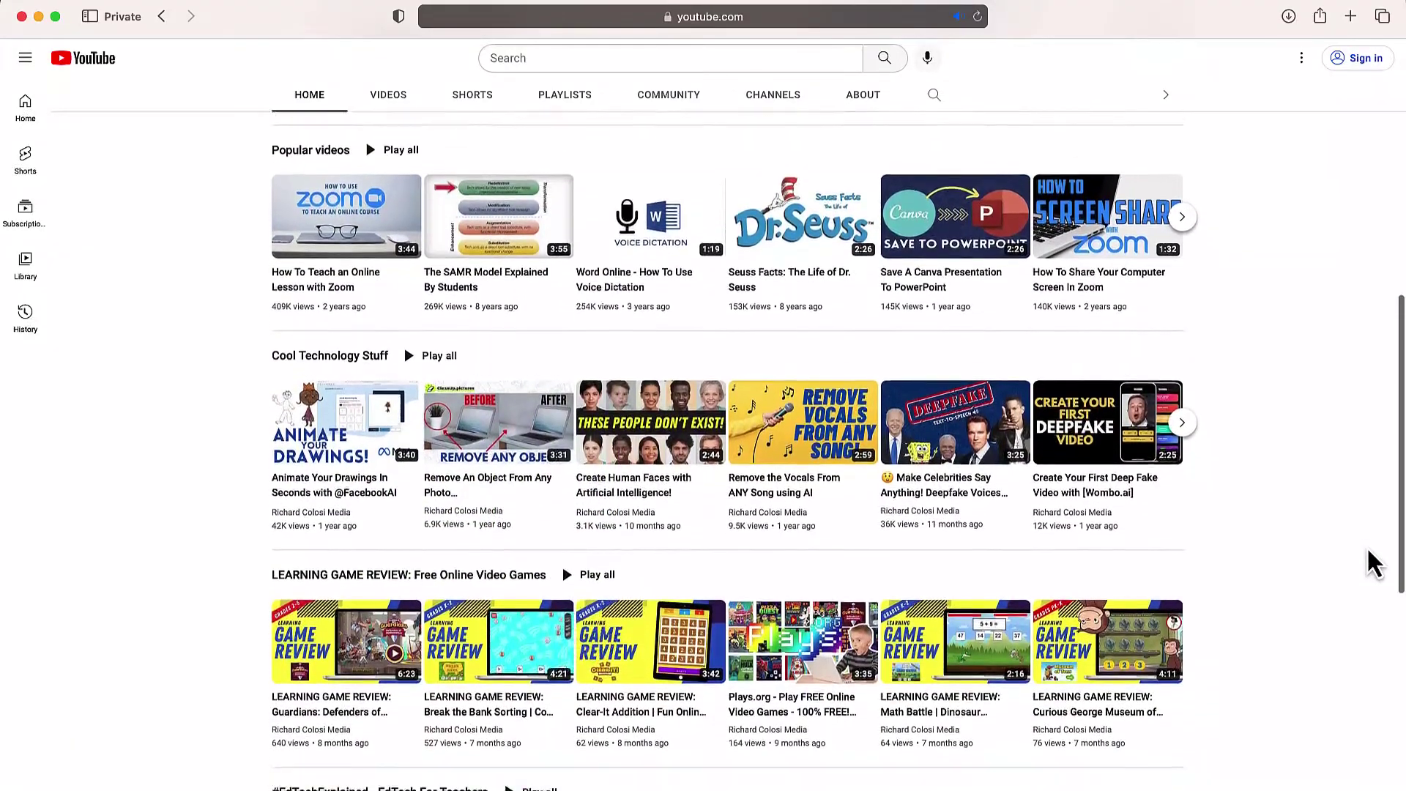
pyautogui.scroll(-1, 1371, 564)
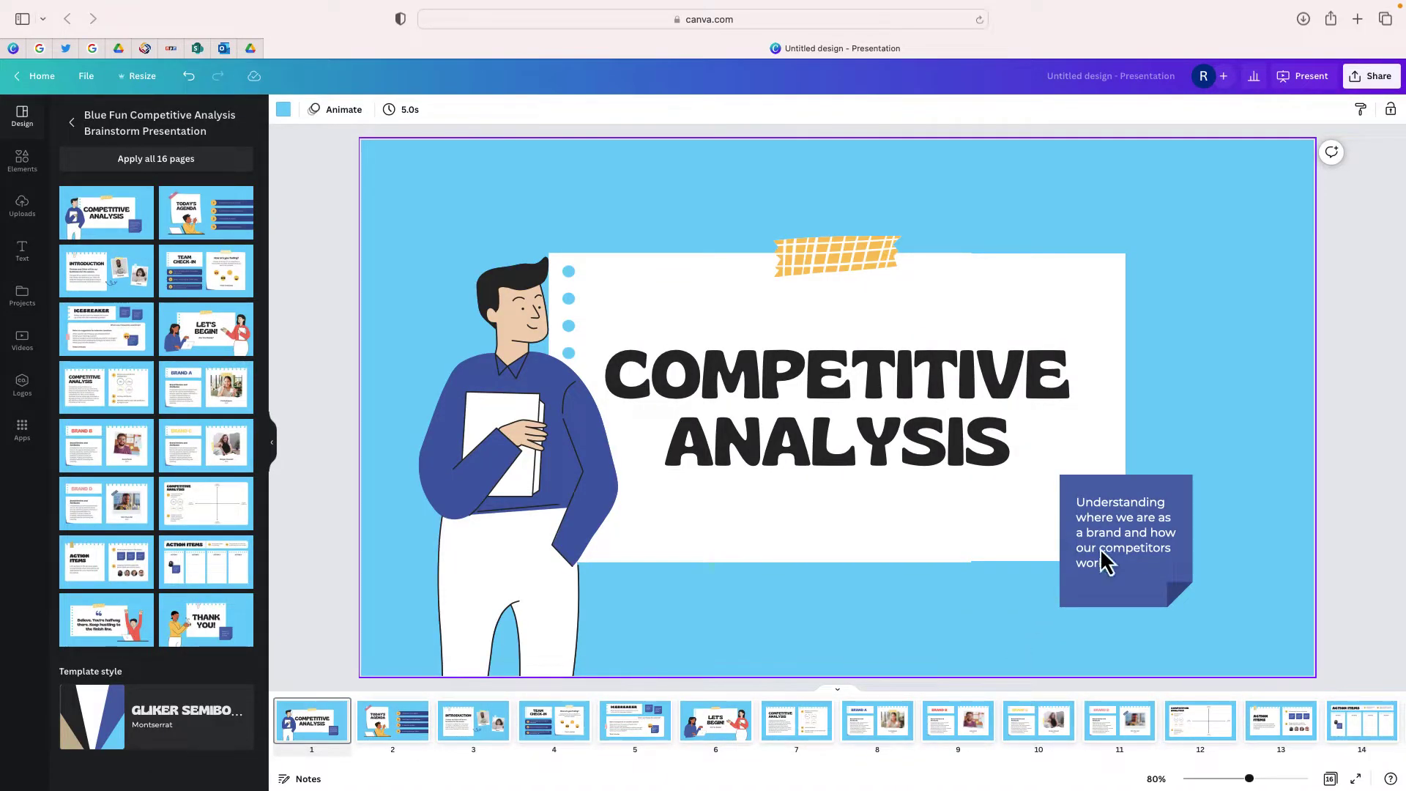
# - Present the Competitive Analysis deck full screen from its title slide
pyautogui.click(1308, 78)
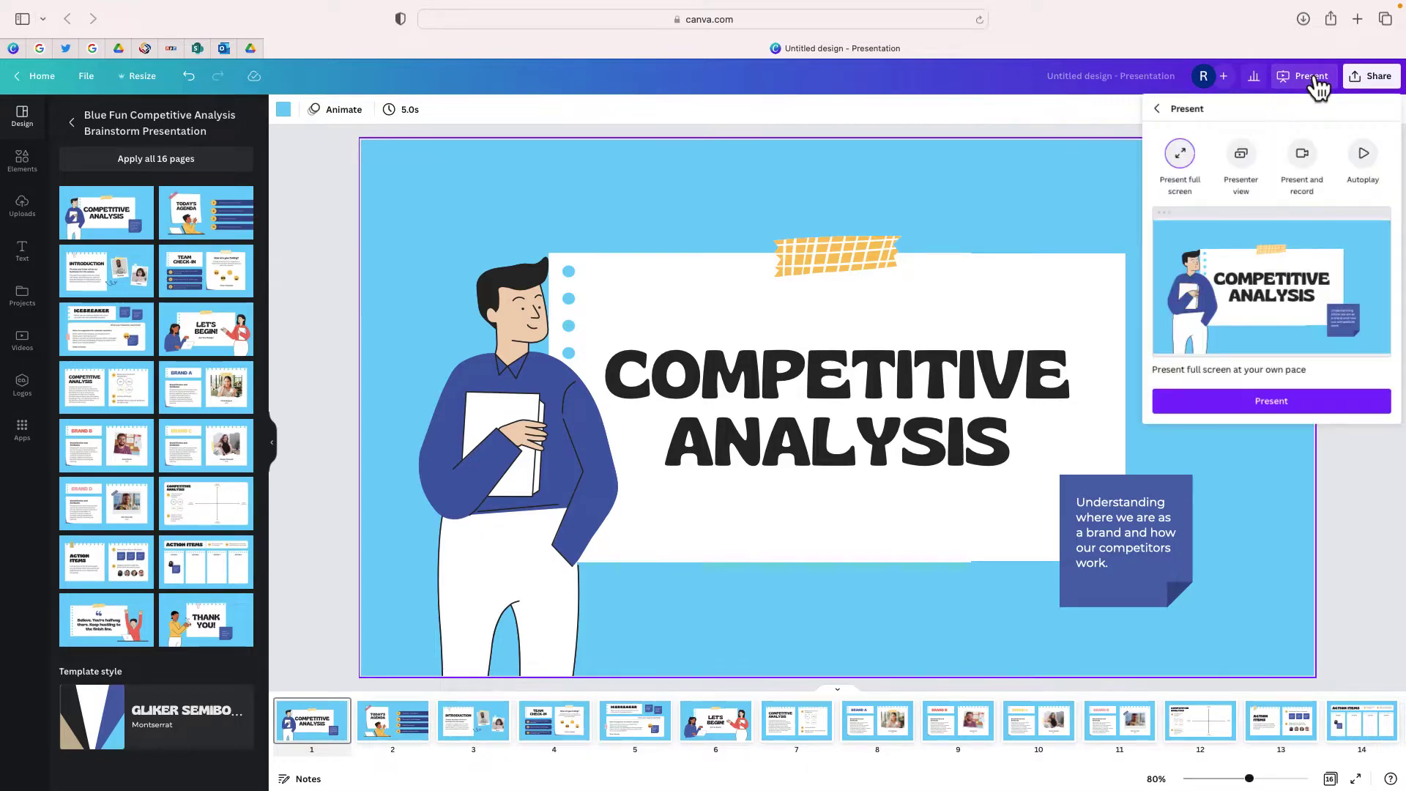
pyautogui.click(1251, 398)
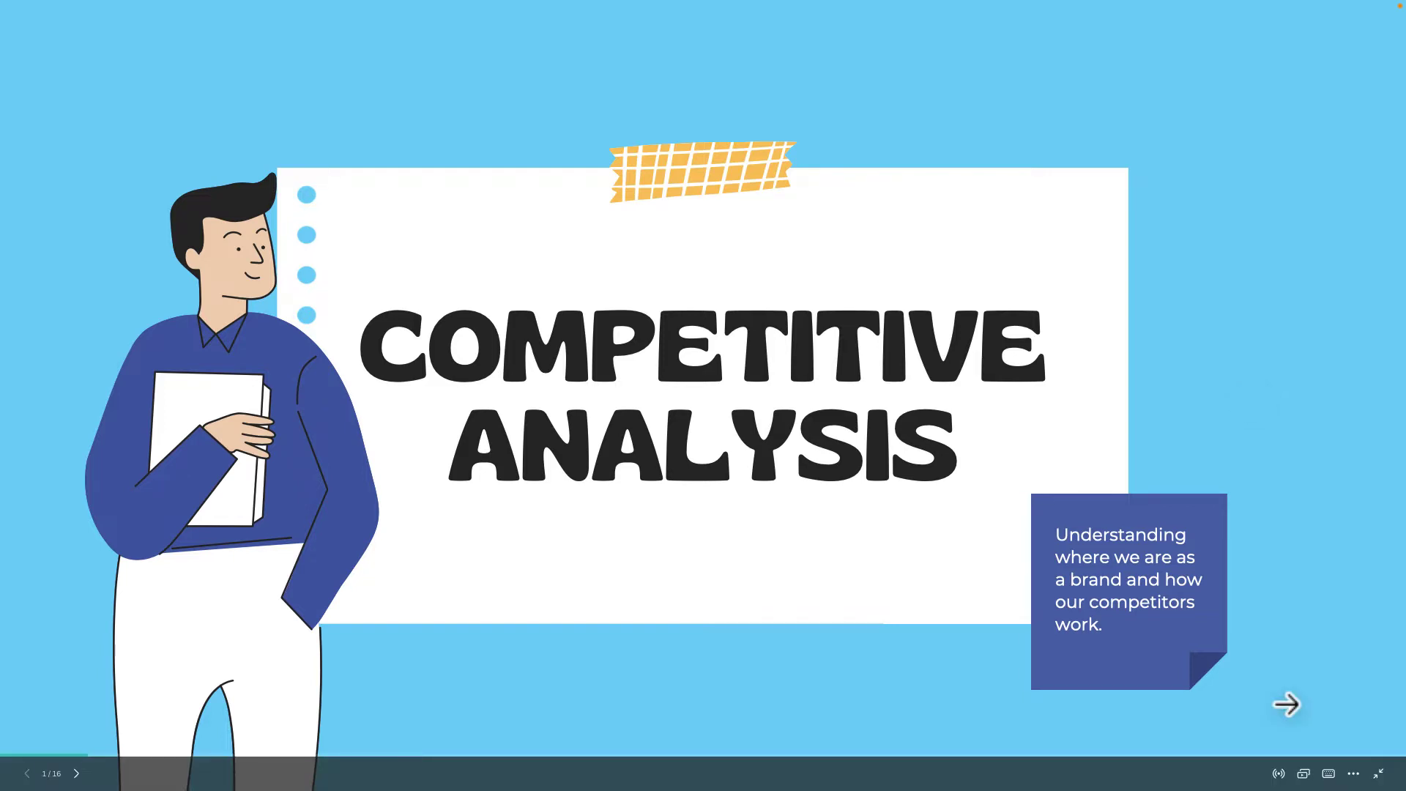
# - Advance through Today's Agenda to the Introduction slide (3 of 16) and show the More options
pyautogui.press('Right')
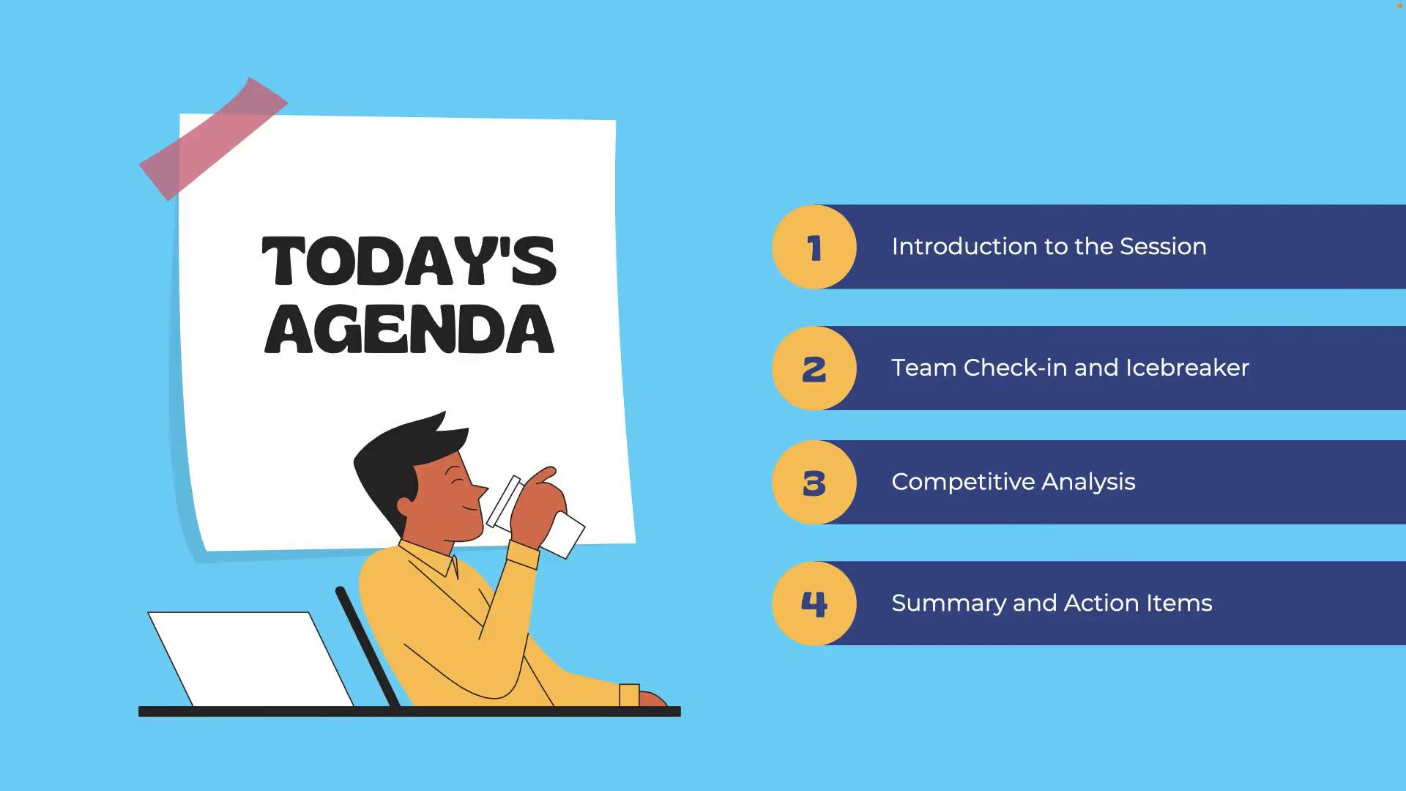
pyautogui.click(1287, 704)
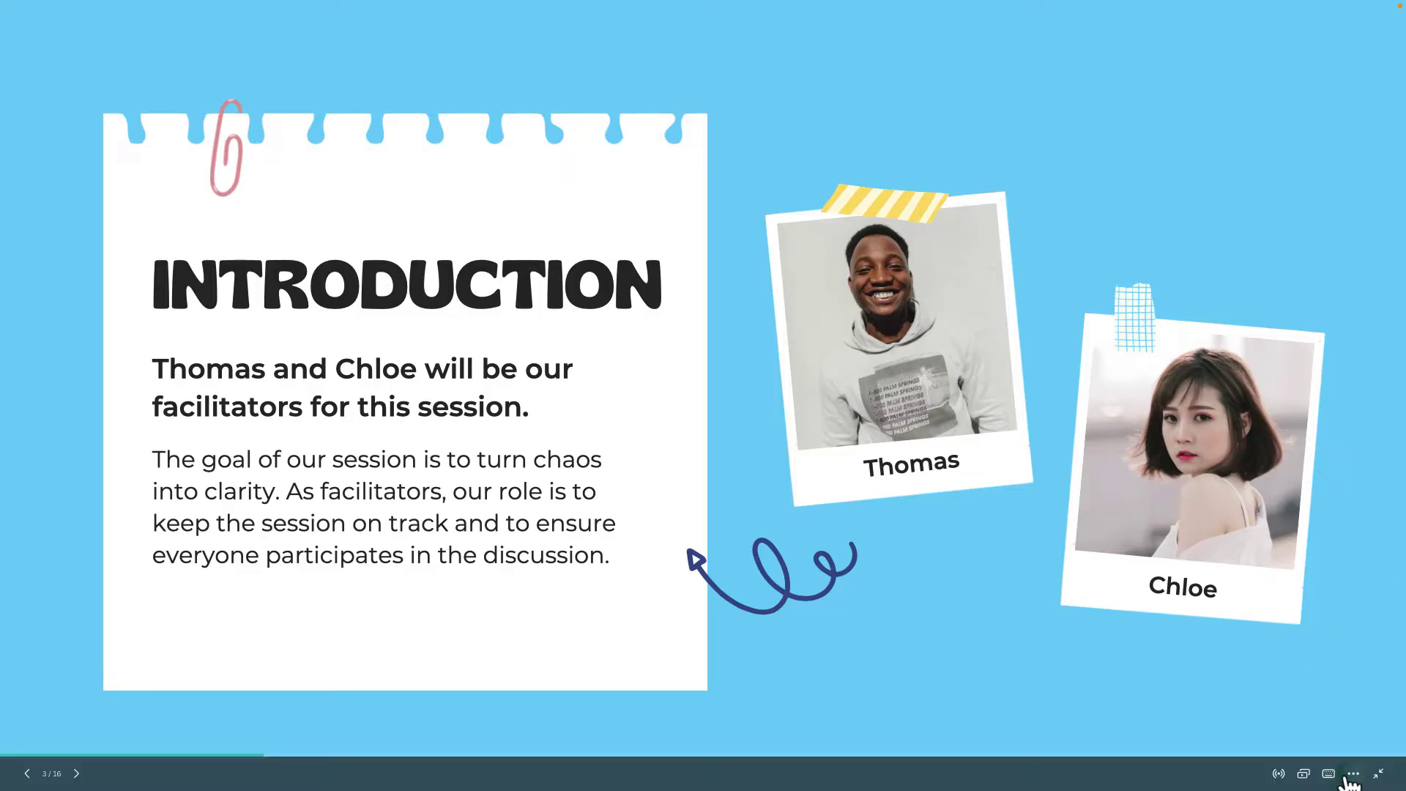
pyautogui.click(1354, 774)
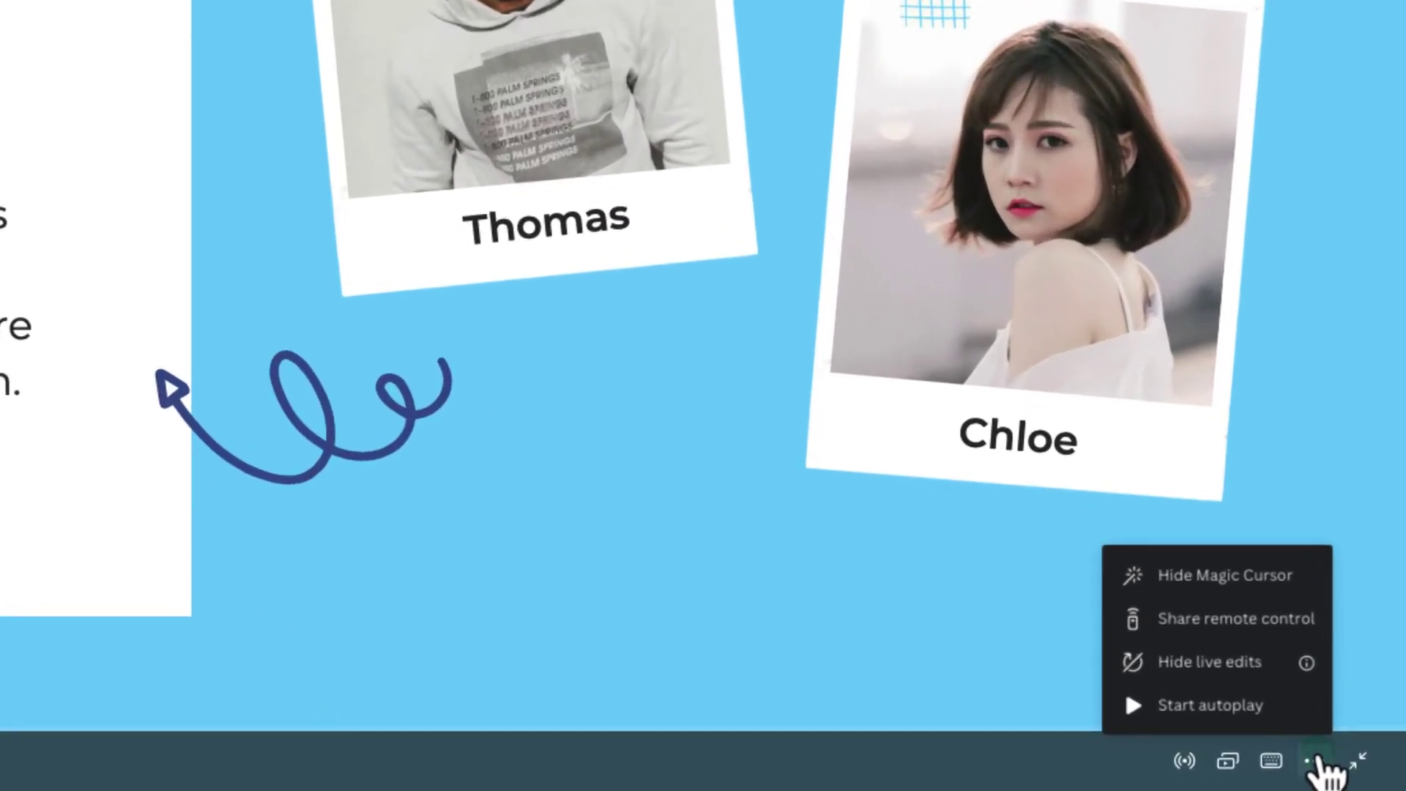
# - Enable Share remote control for the presentation and copy its control link
pyautogui.click(1280, 638)
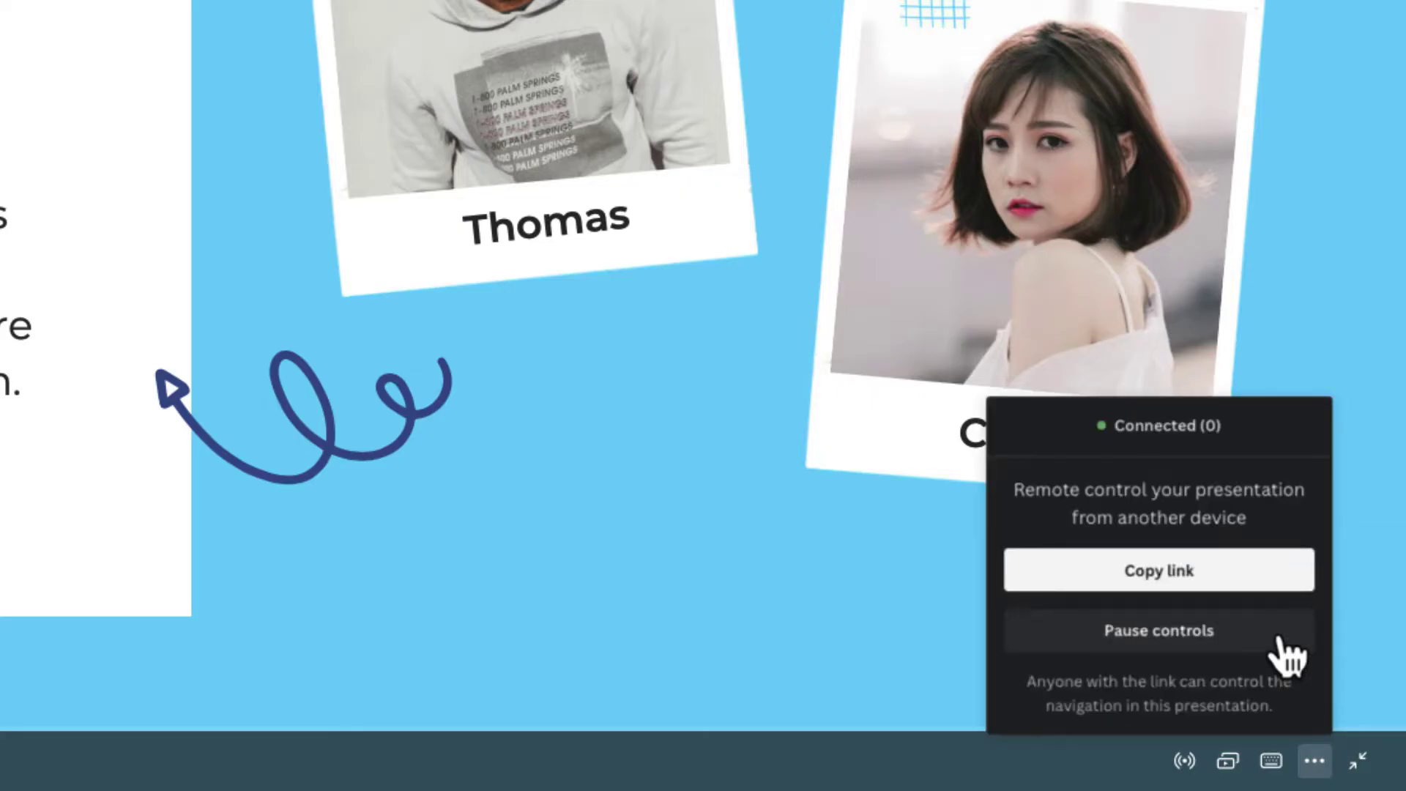
pyautogui.click(1245, 595)
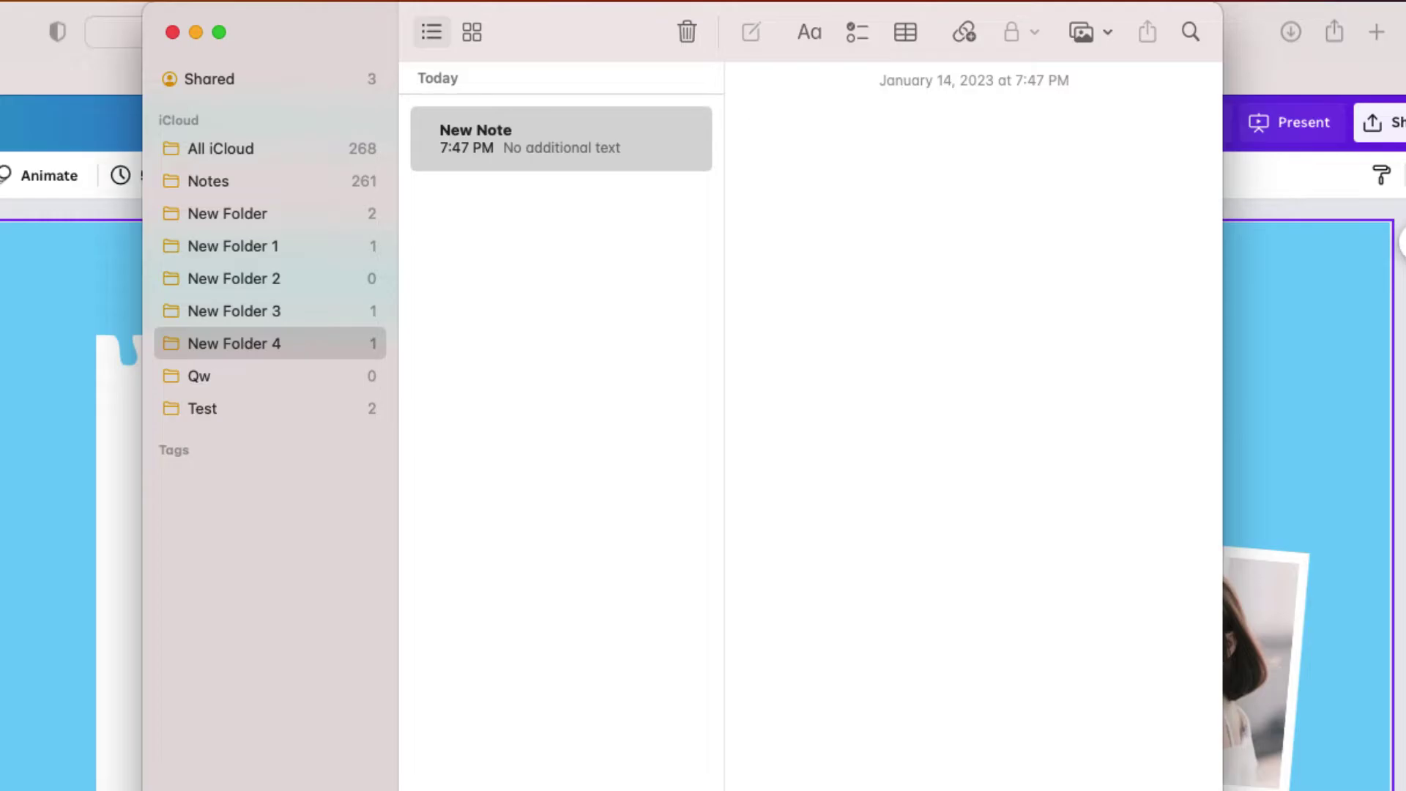
# - Paste the remote-control link into a new note and open it on the iPhone
pyautogui.press('super+v')
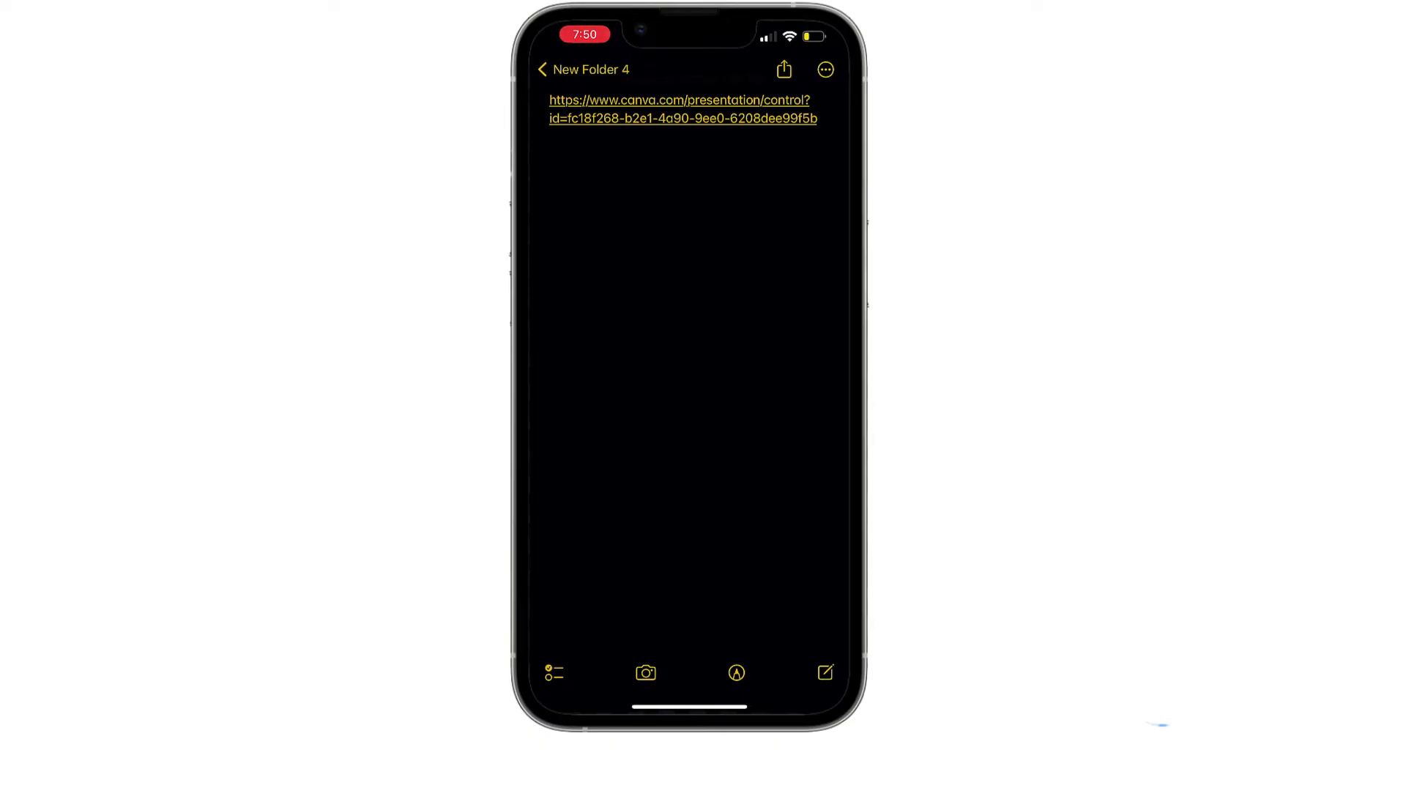
pyautogui.click(682, 108)
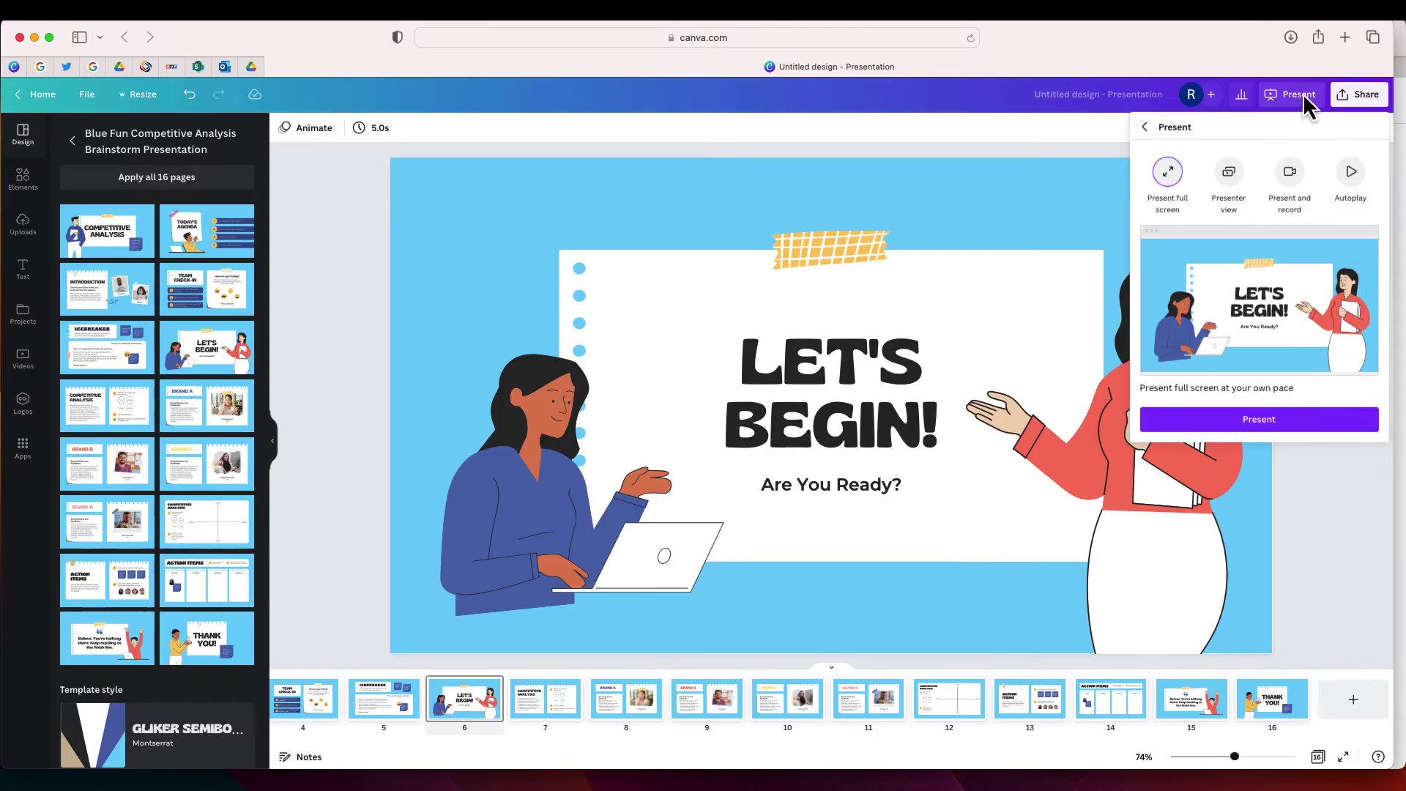
# - Present full screen starting from slide 6, "Let's Begin!"
pyautogui.click(1250, 422)
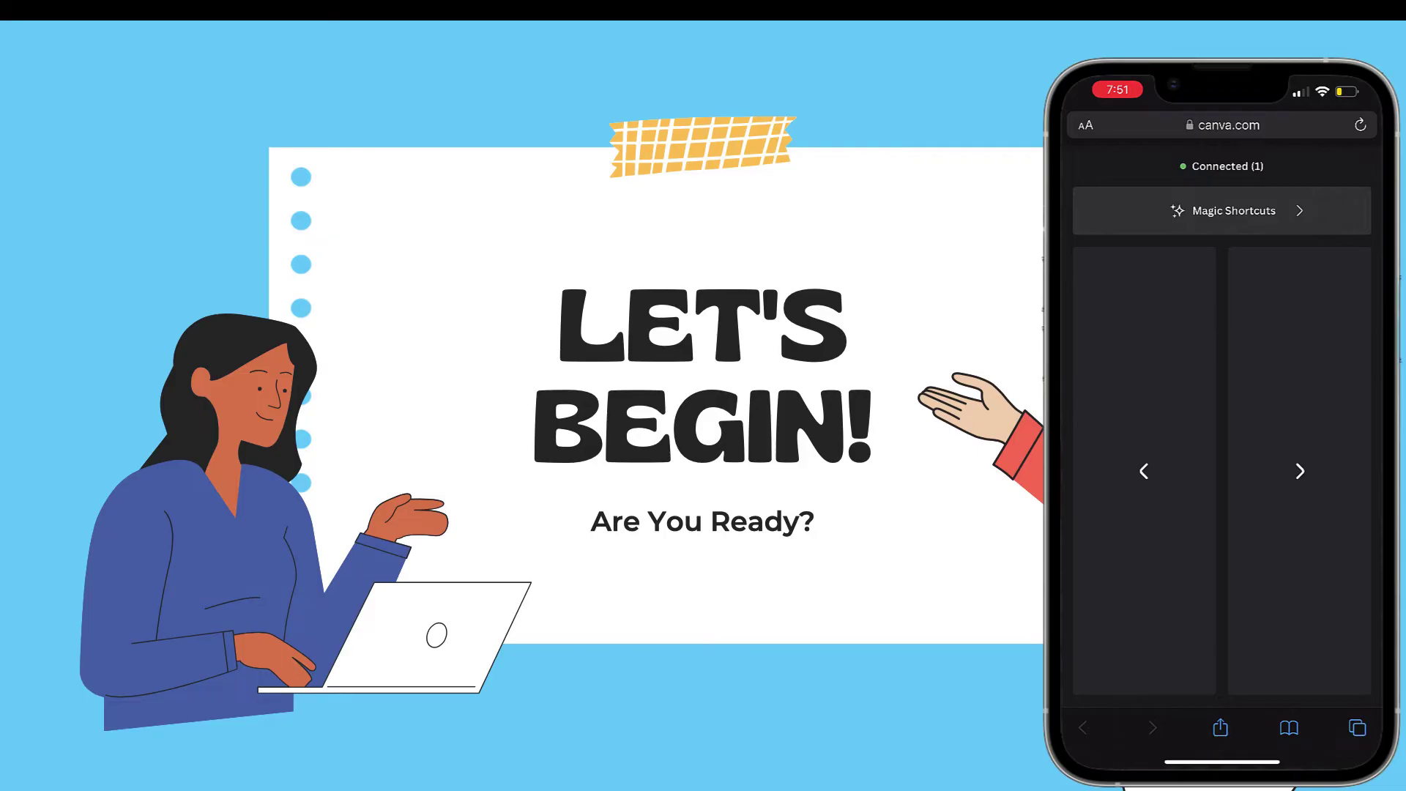
# - Advance through Competitive Analysis, Brand A and Brand B to Brand C, then return to Brand B
pyautogui.press('Right')
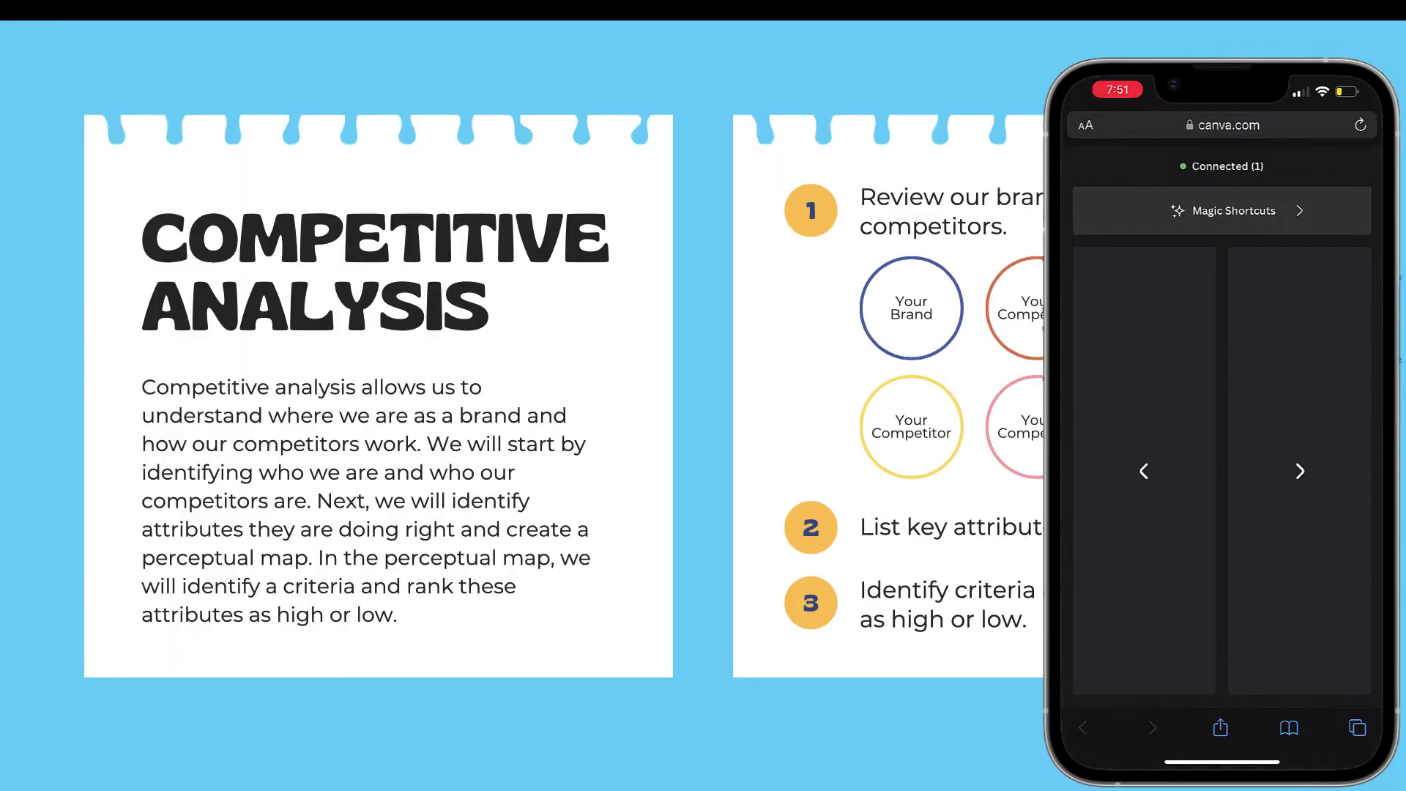
pyautogui.press('Right')
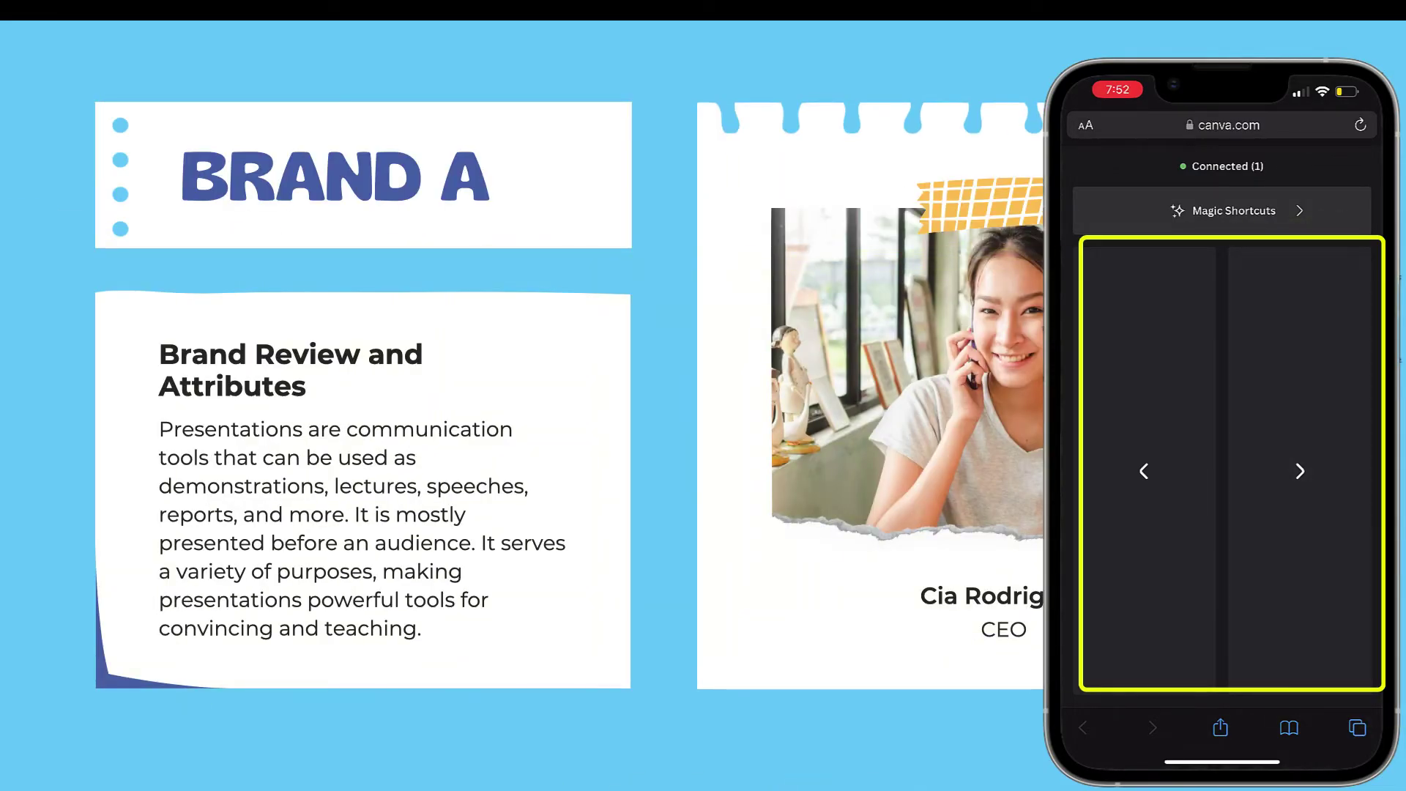
pyautogui.press('Right')
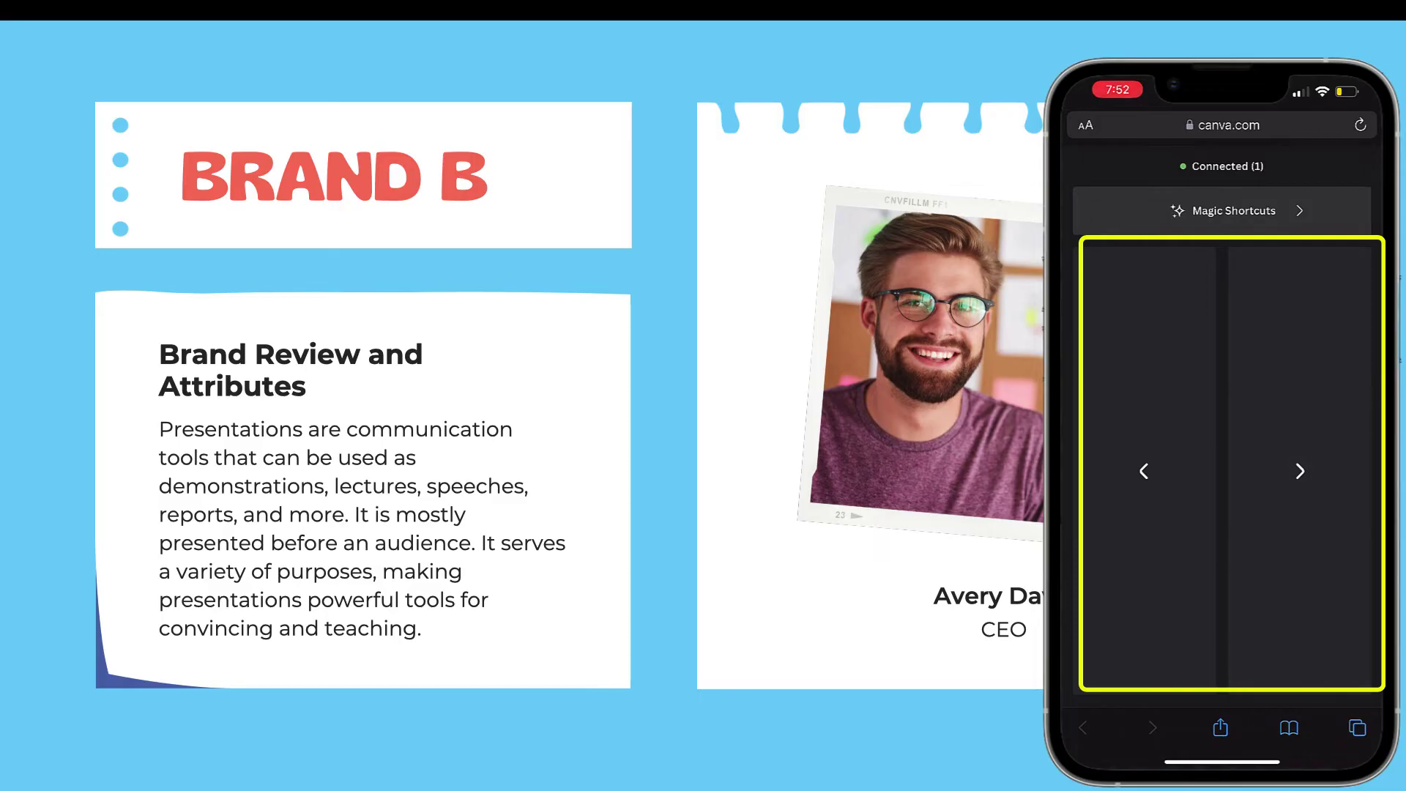
pyautogui.press('Right')
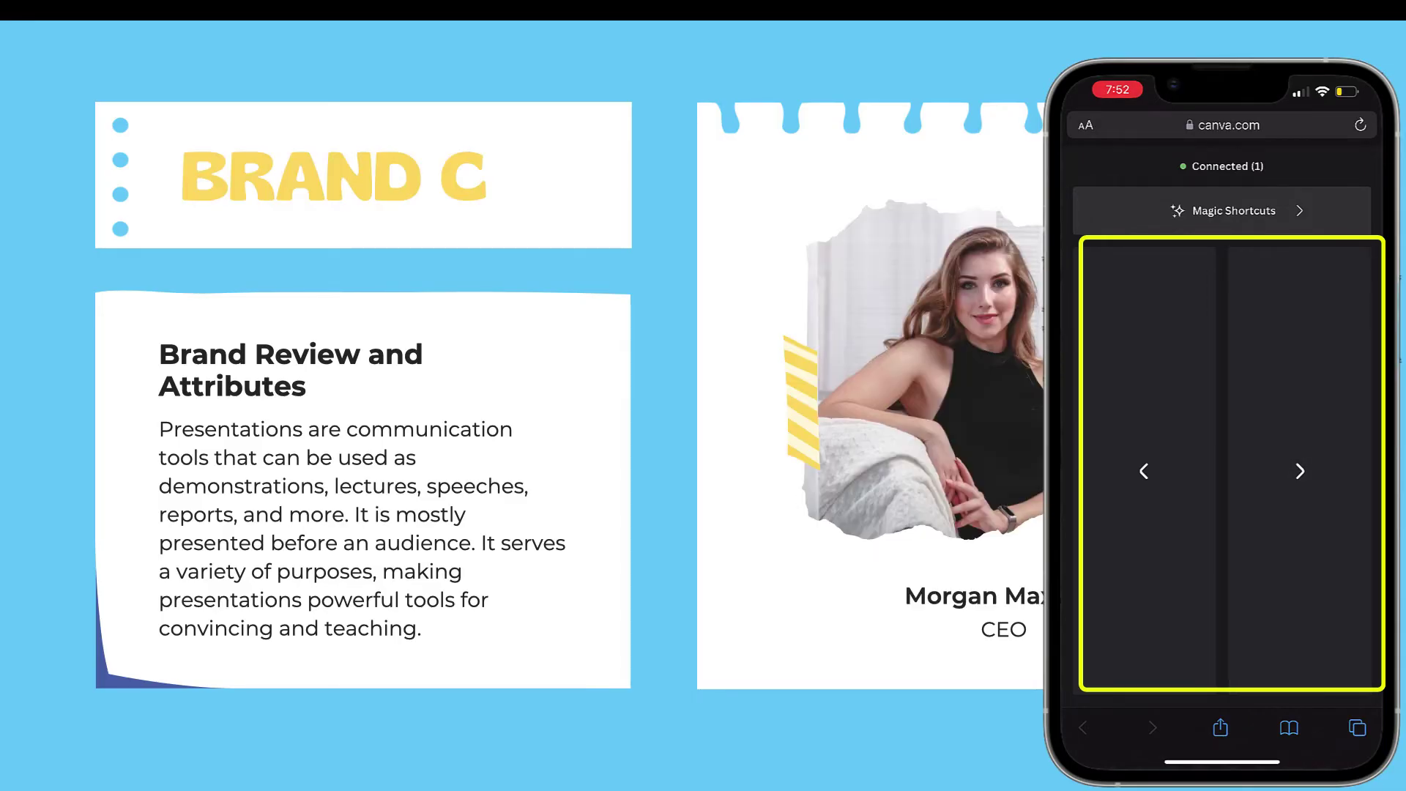
pyautogui.press('Right')
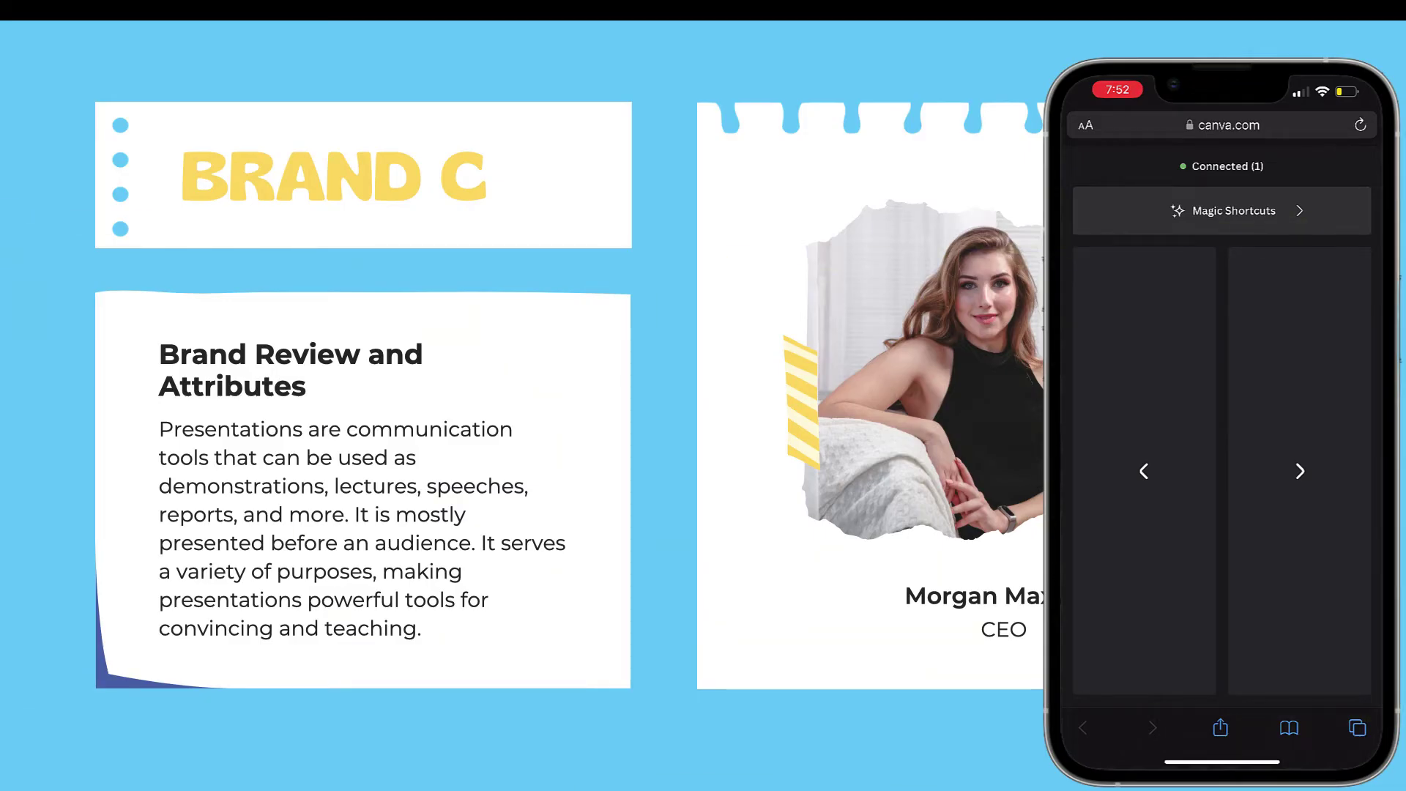
pyautogui.press('Left')
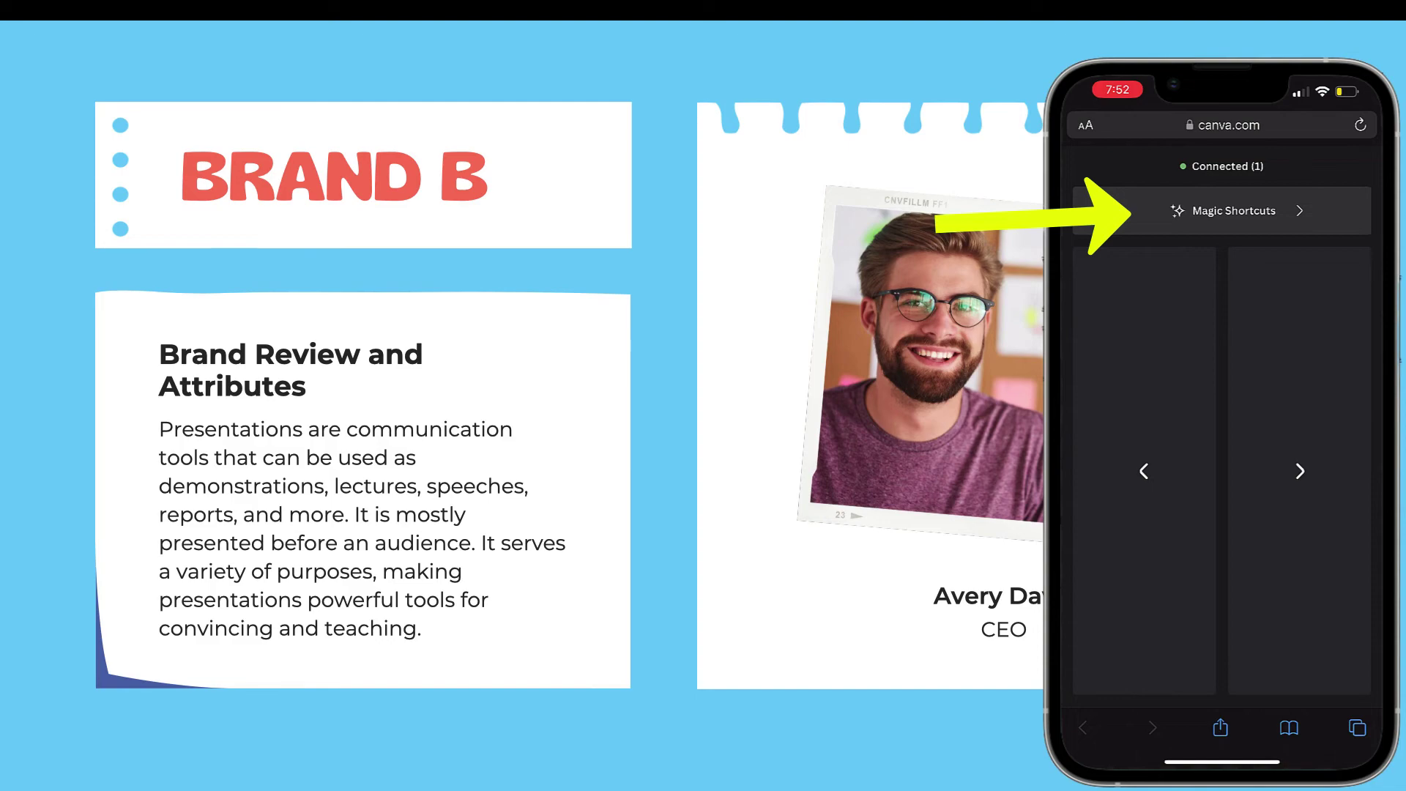
# - Play confetti, drumroll, curtains, mic drop, bubbles and quiet effects over the Brand B slide
pyautogui.press('c')
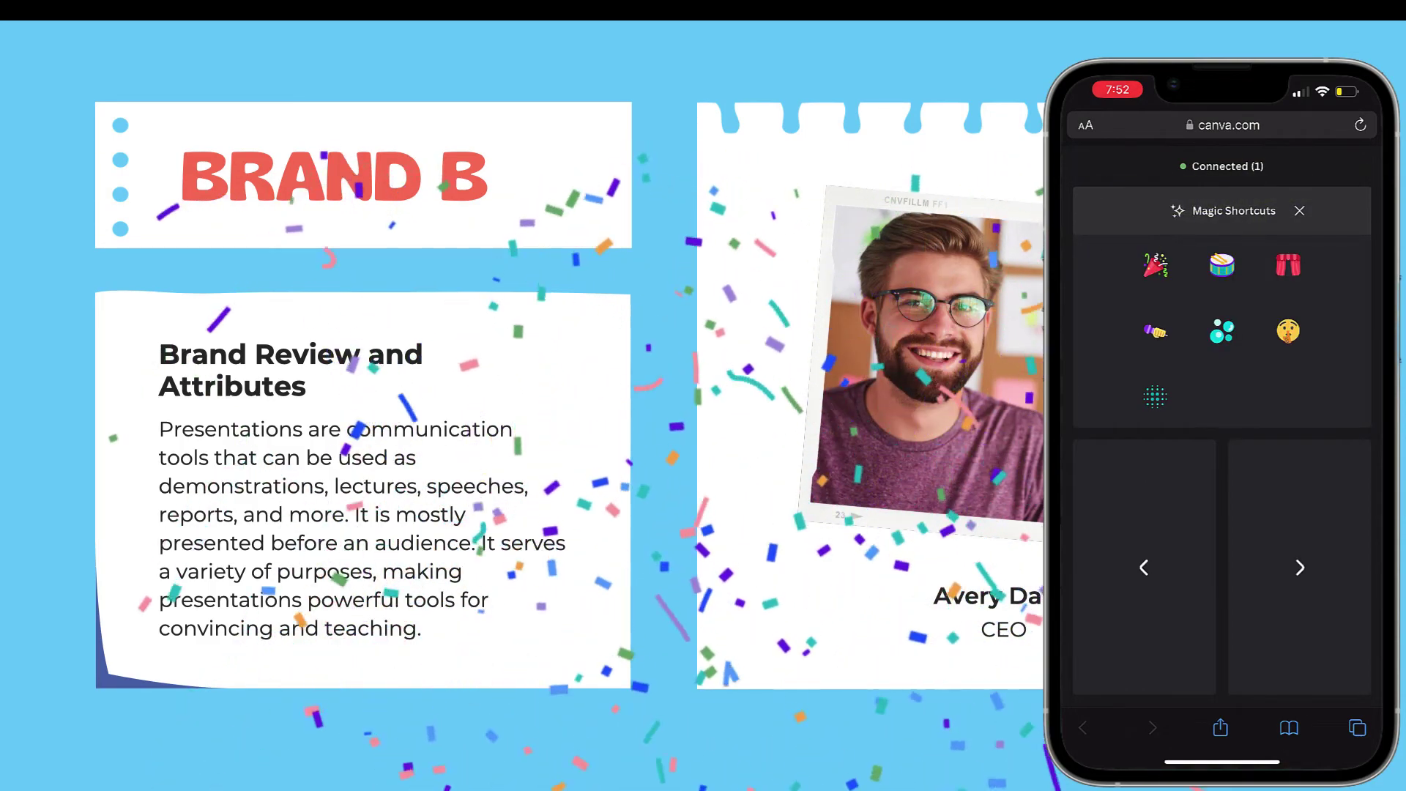
pyautogui.press('d')
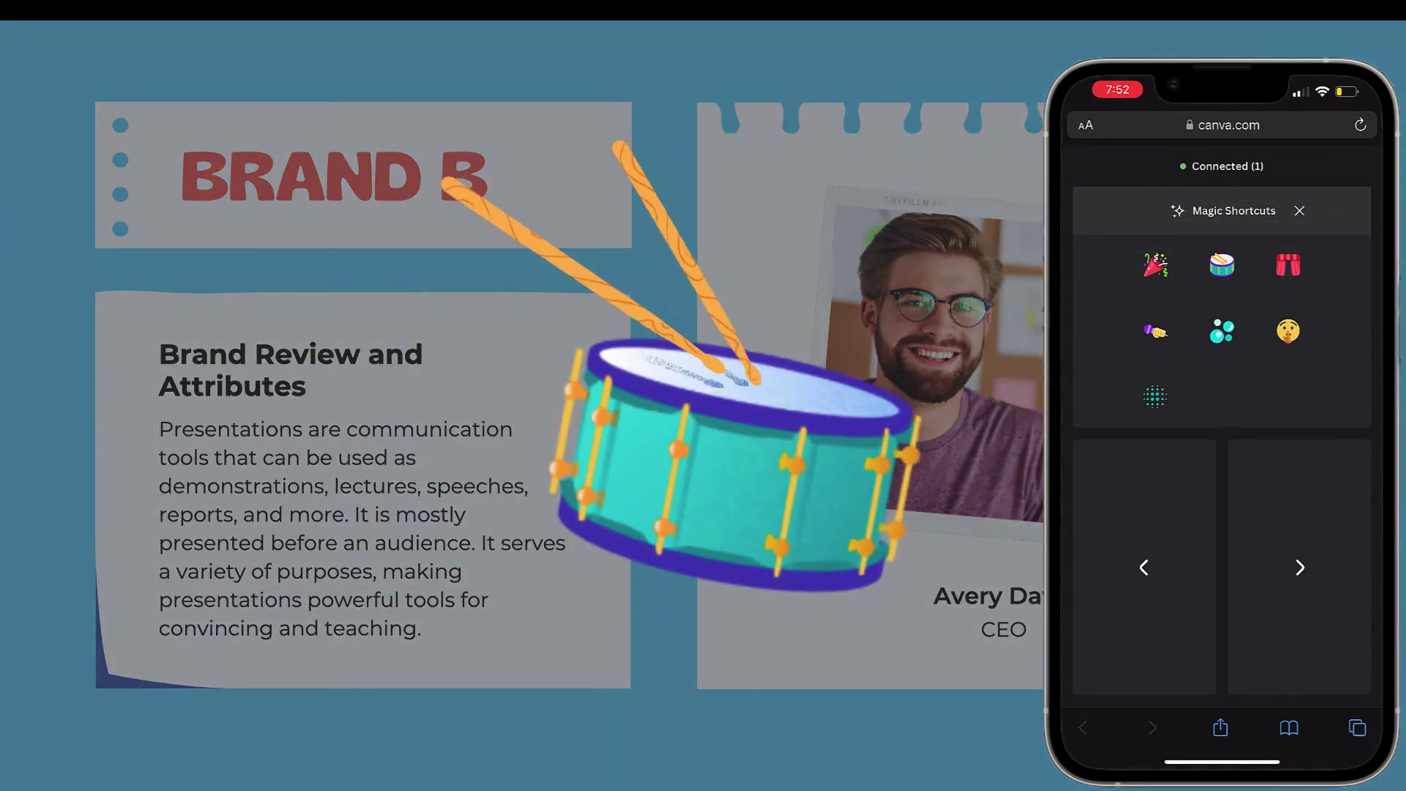
pyautogui.press('u')
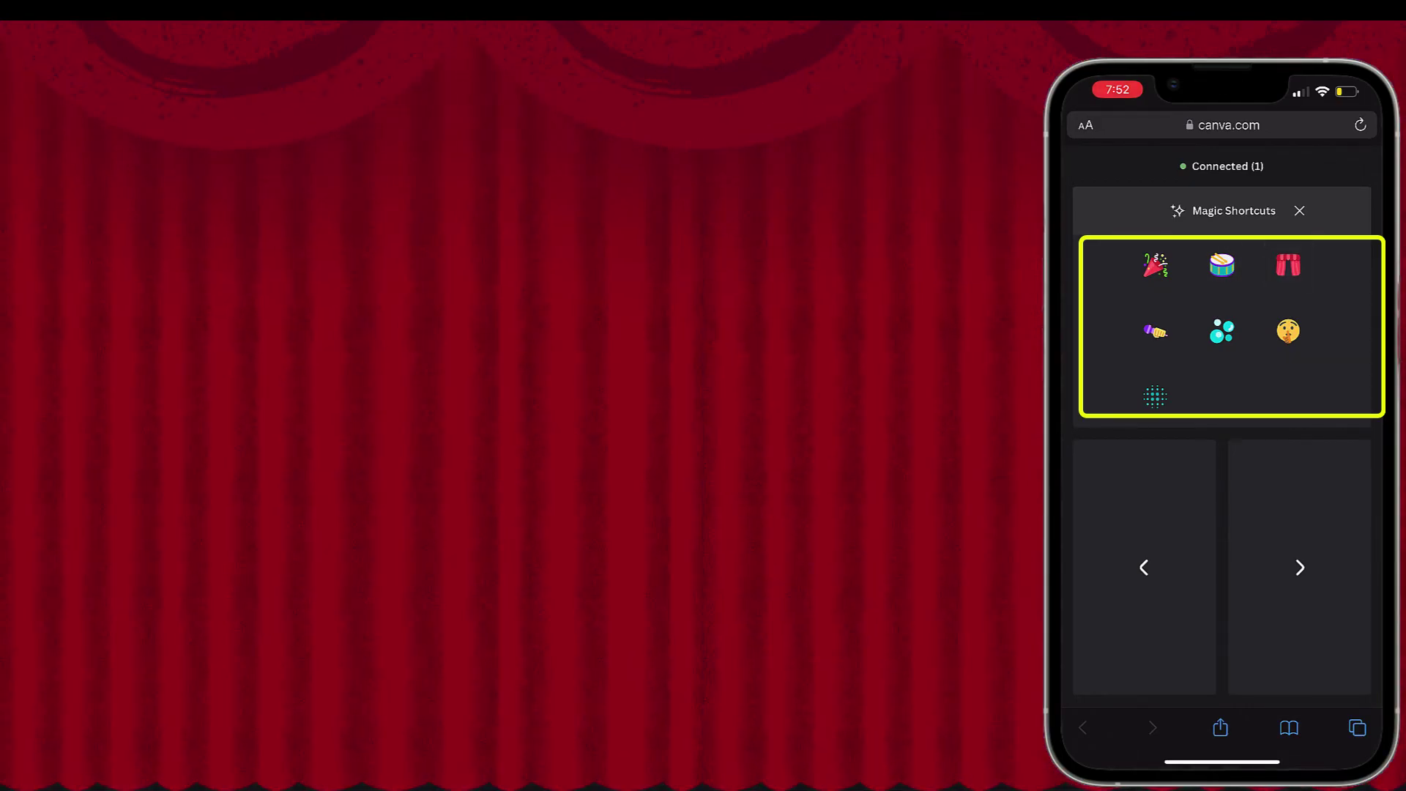
pyautogui.press('u')
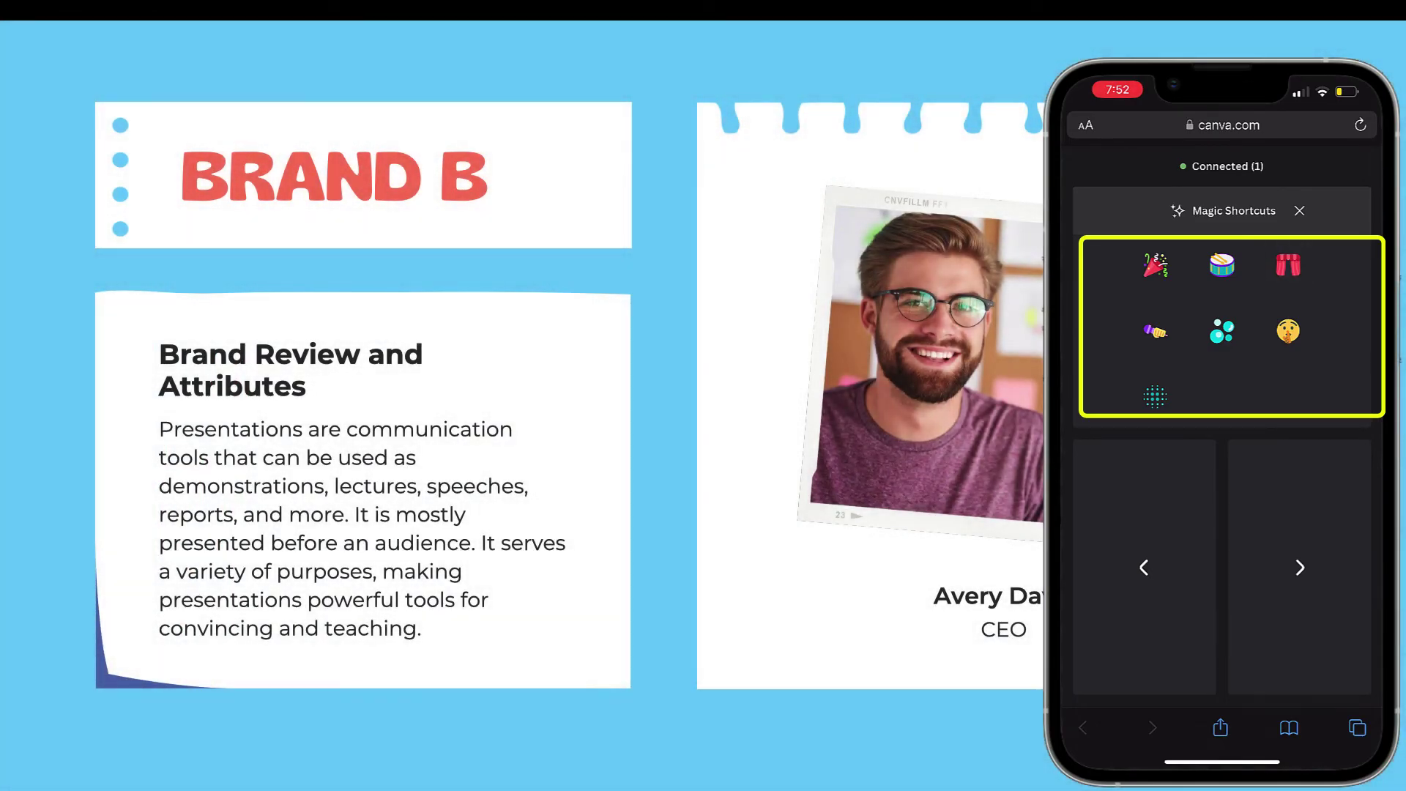
pyautogui.press('m')
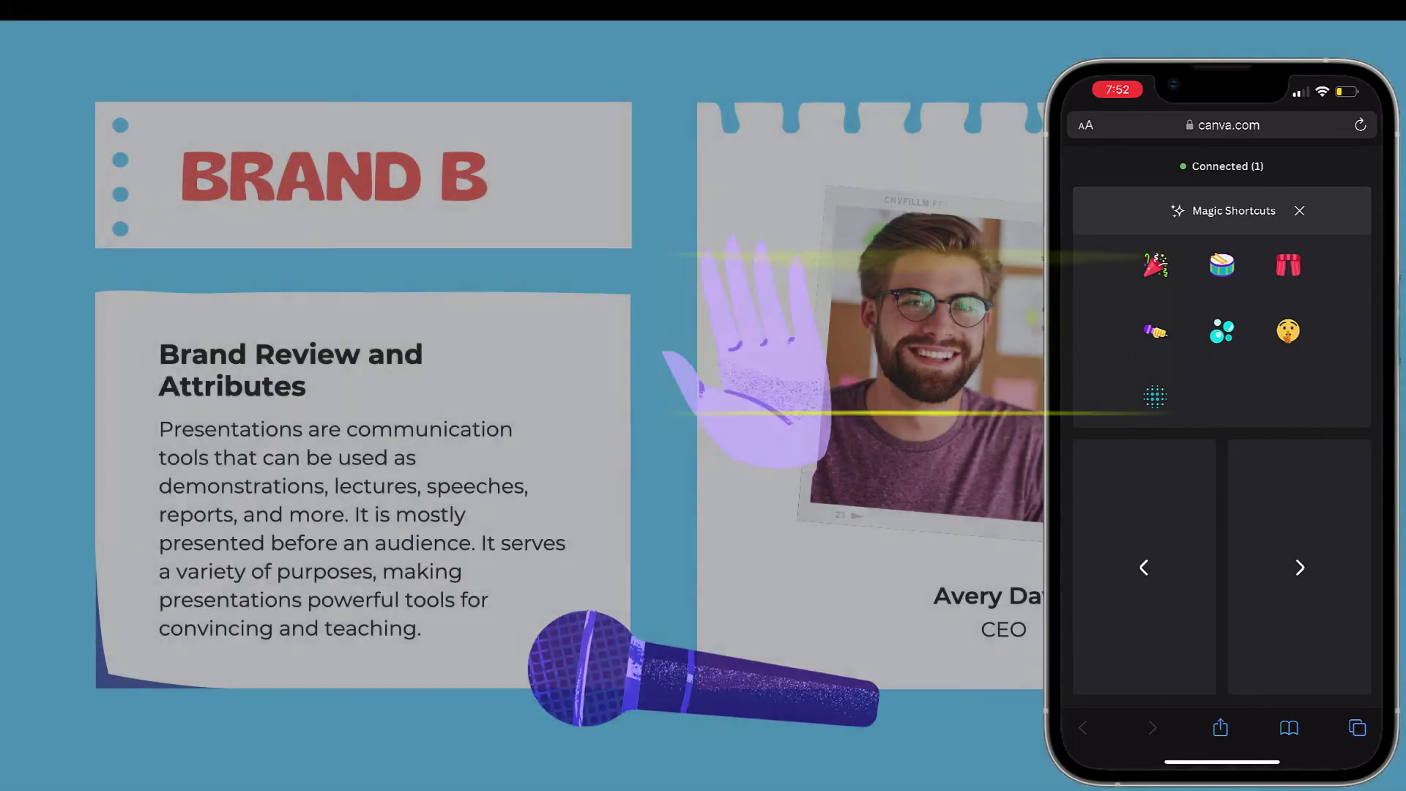
pyautogui.press('b')
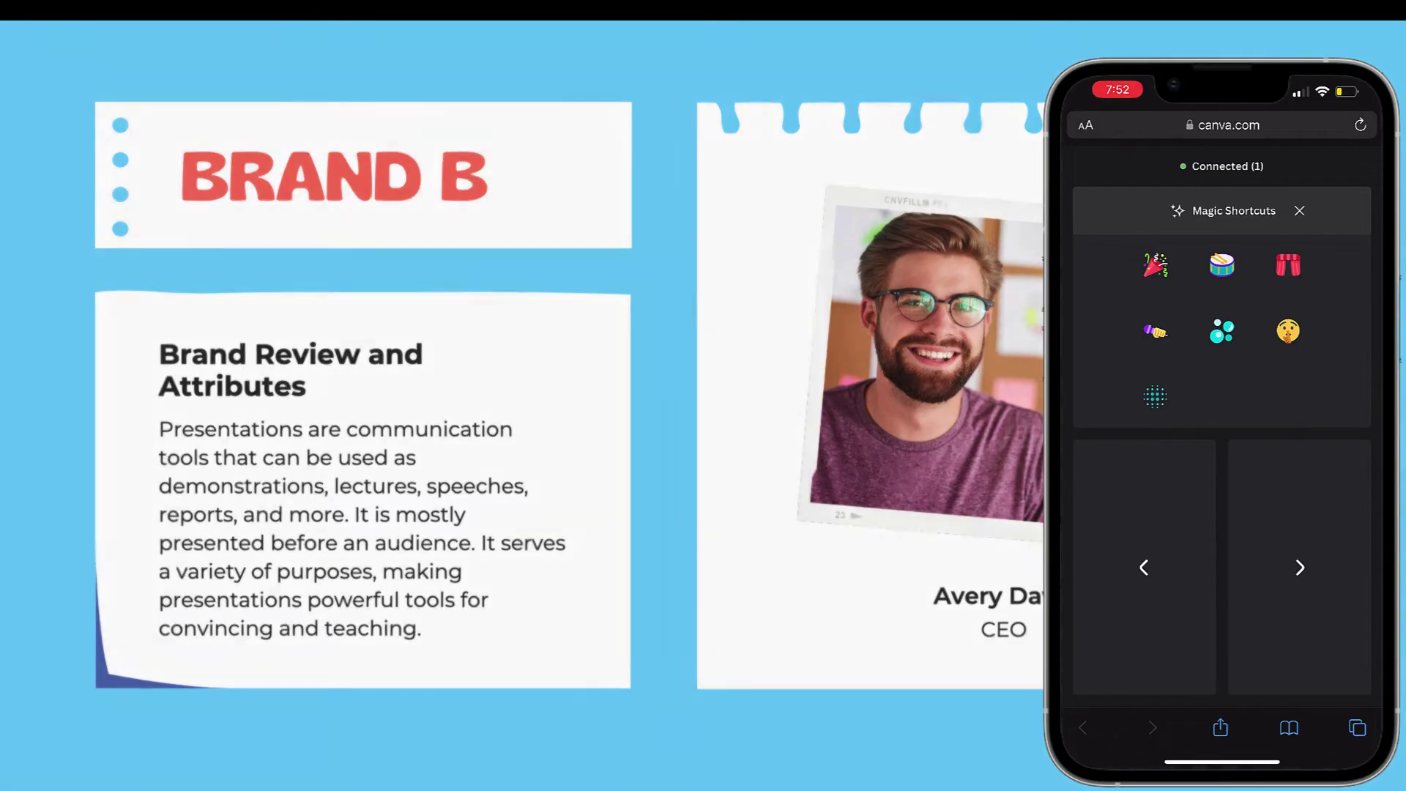
pyautogui.press('q')
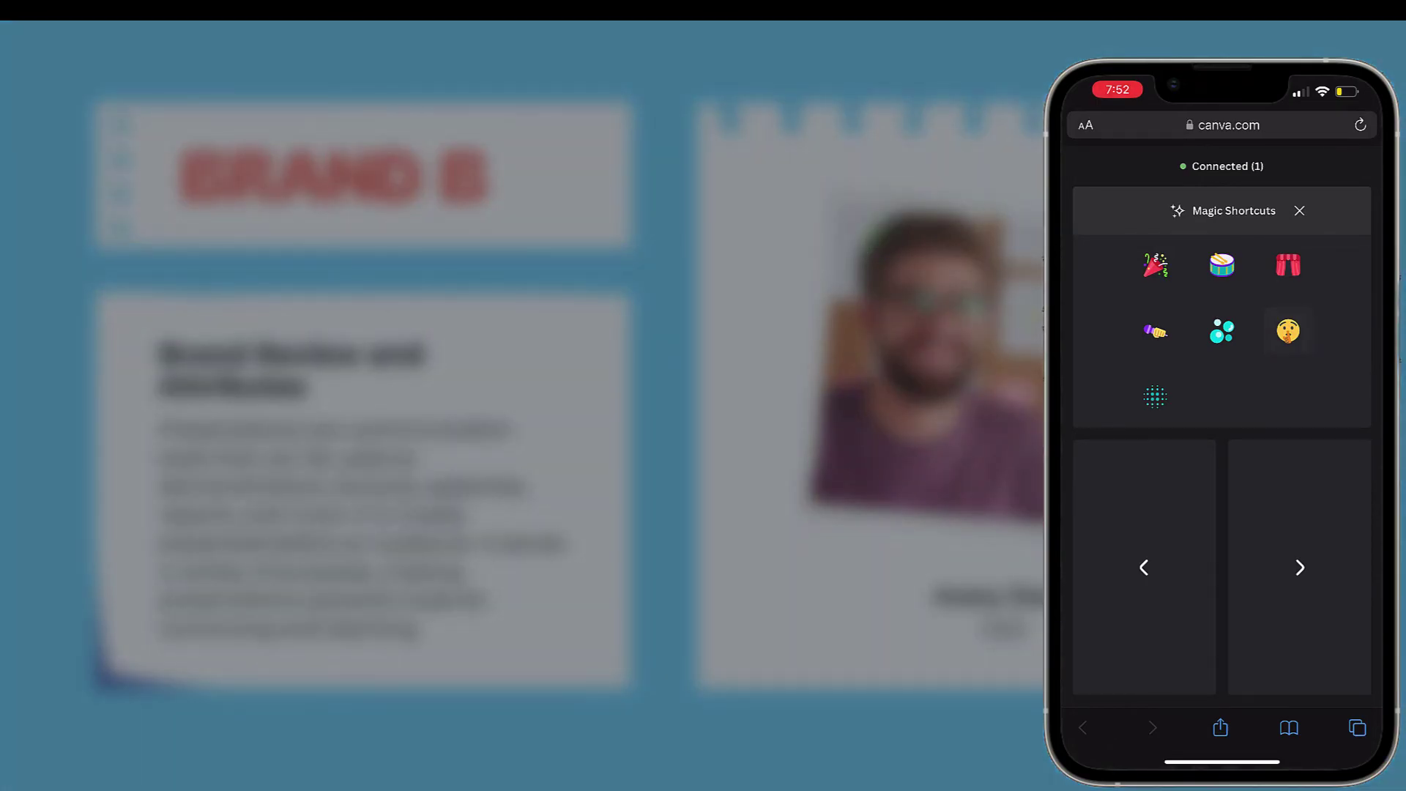
# - Step back to Let's Begin, forward to Brand D, then restart full screen from slide 1
pyautogui.press('Left')
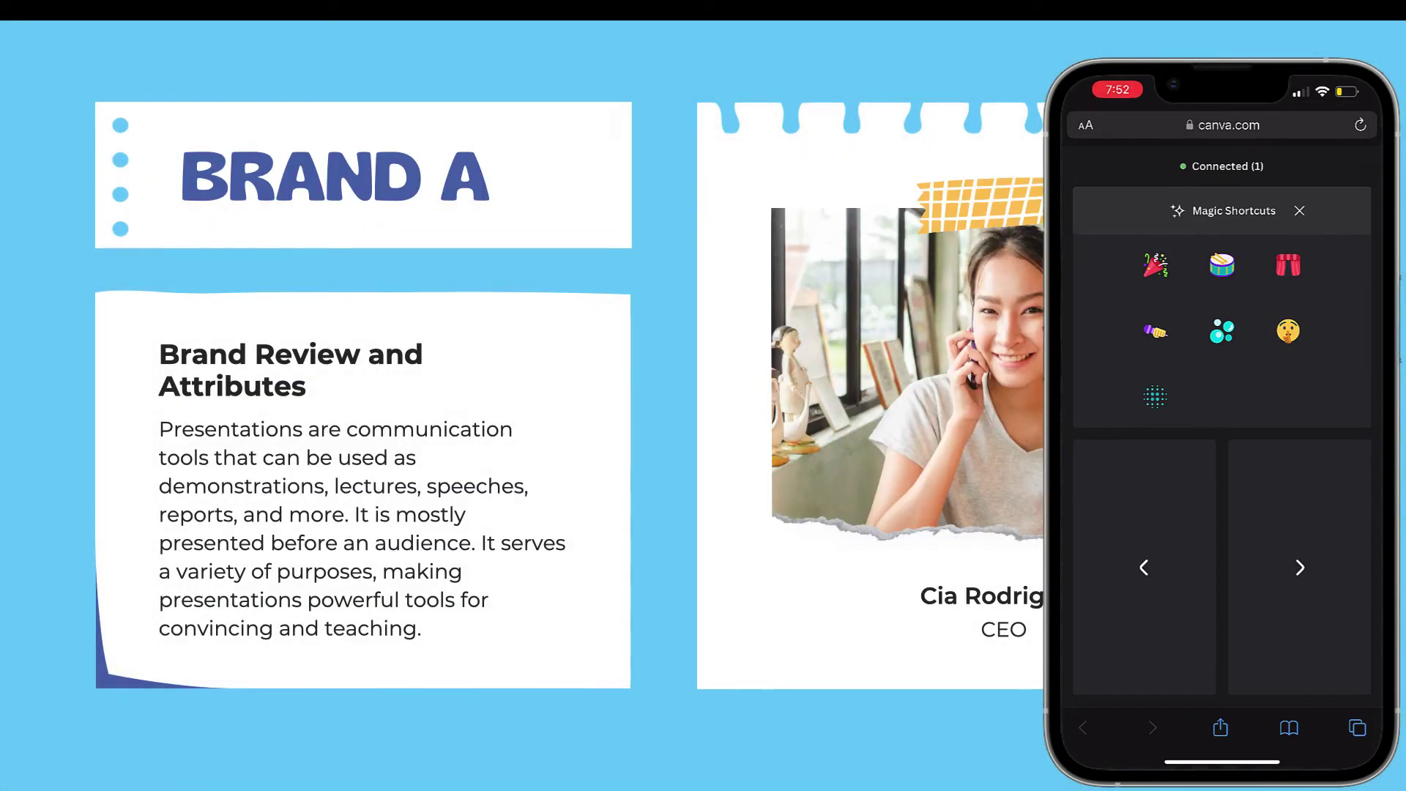
pyautogui.press('Left')
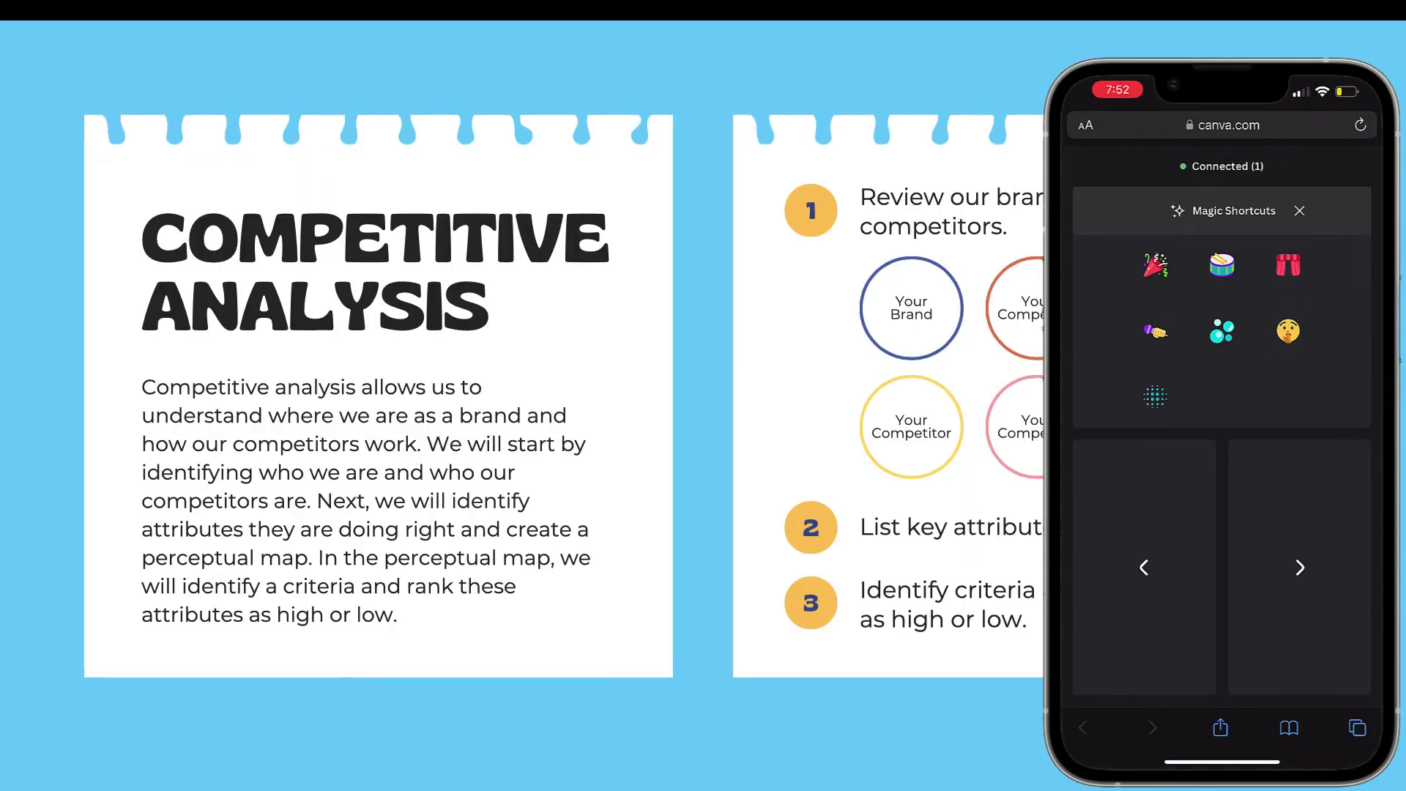
pyautogui.press('Left')
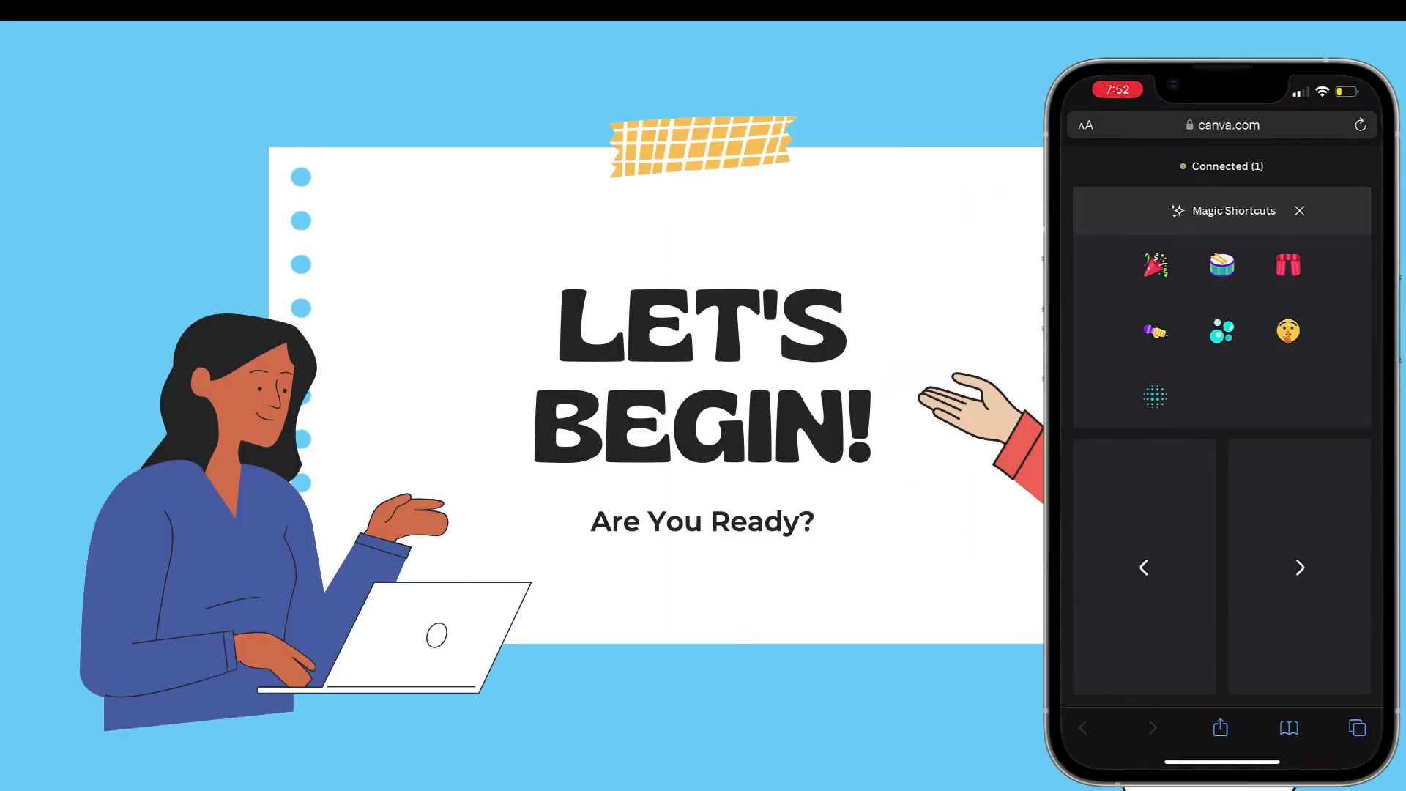
pyautogui.press('Right')
pyautogui.press('Right')
pyautogui.press('Right')
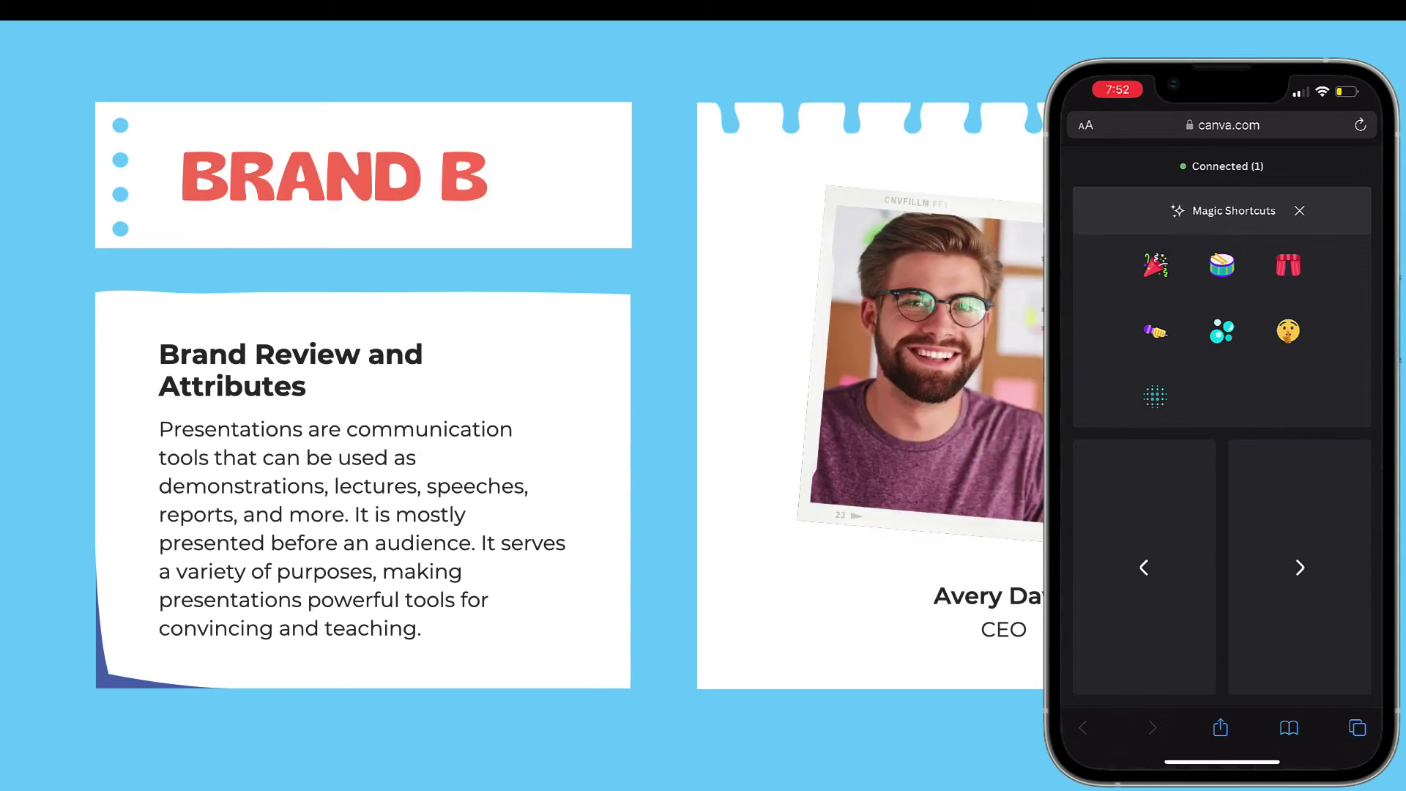
pyautogui.press('Right')
pyautogui.press('Right')
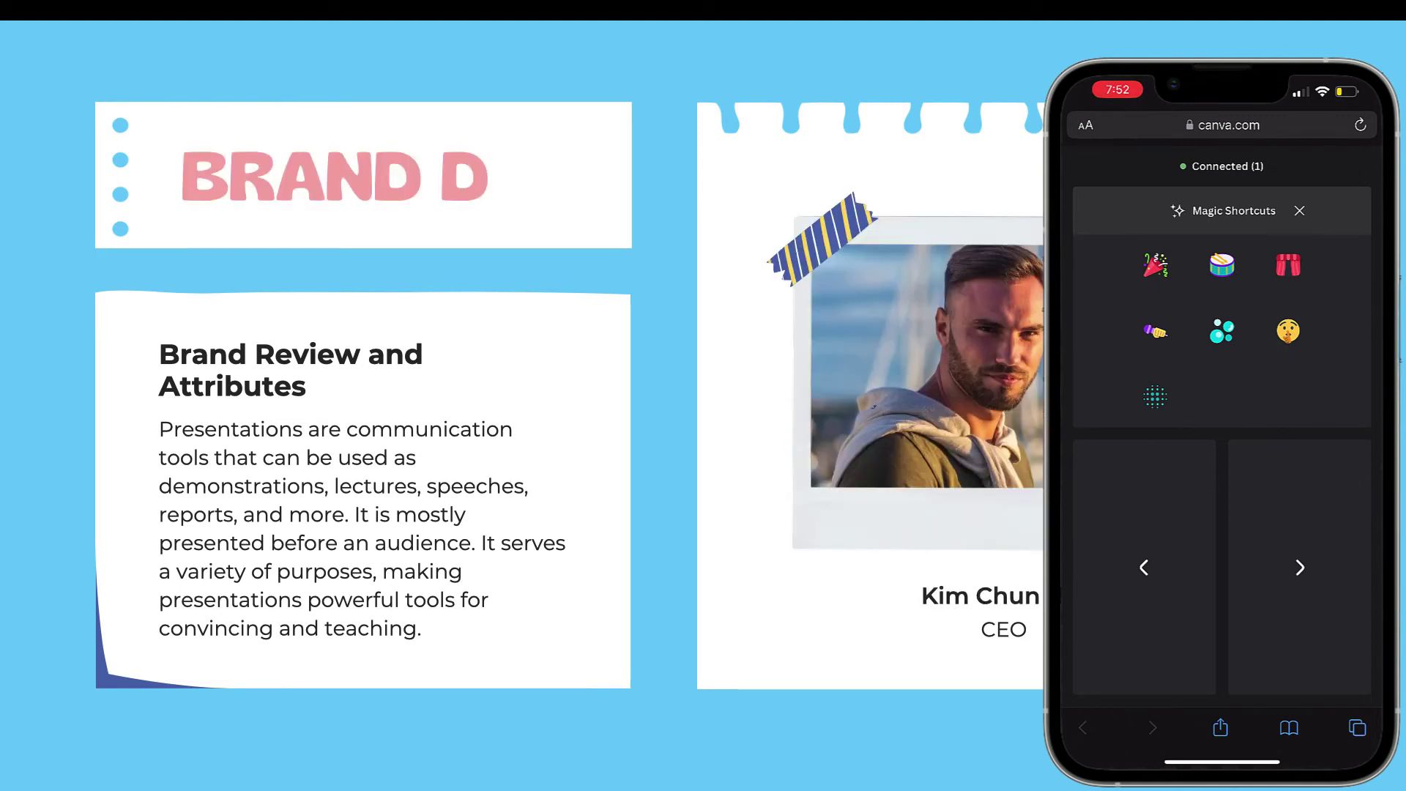
pyautogui.press('Escape')
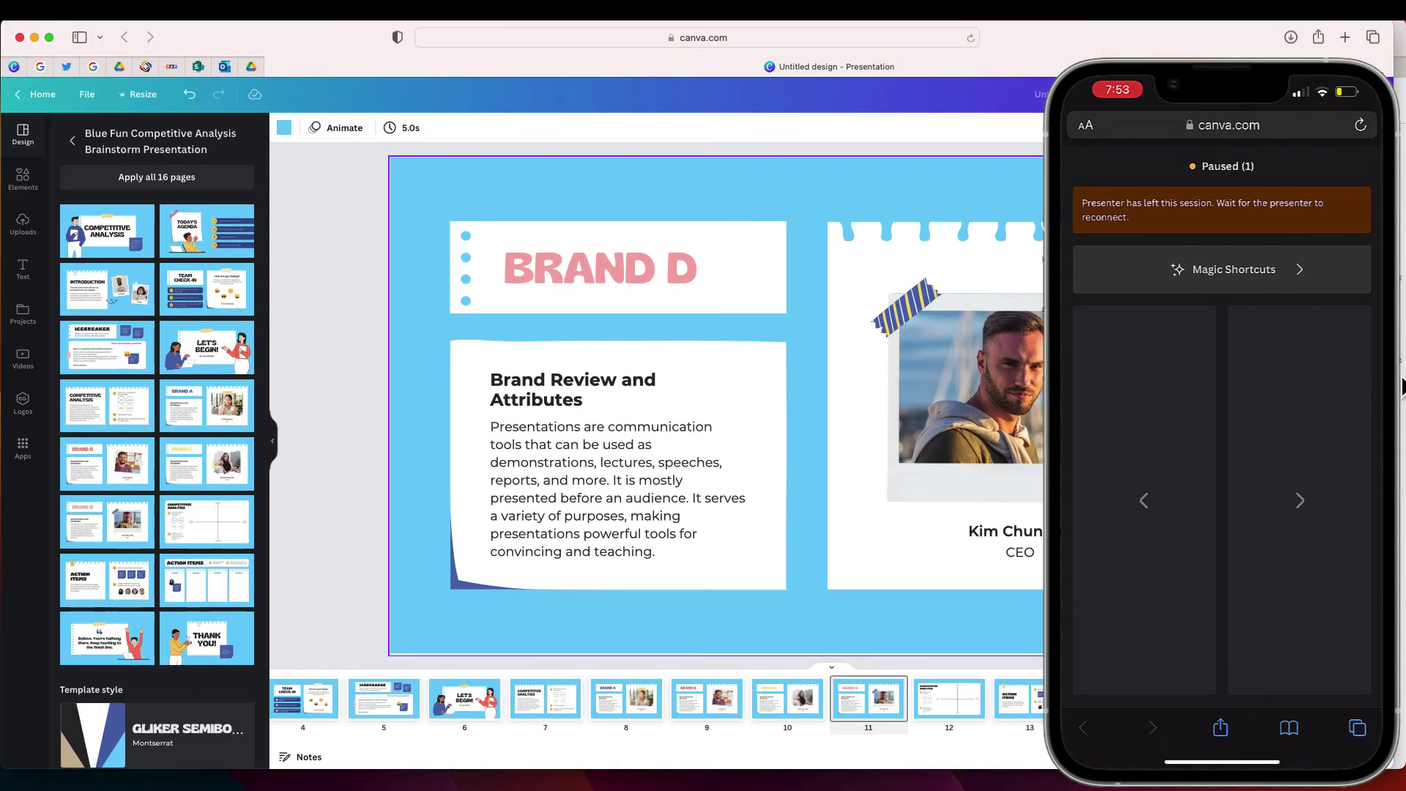
pyautogui.press('super+alt+p')
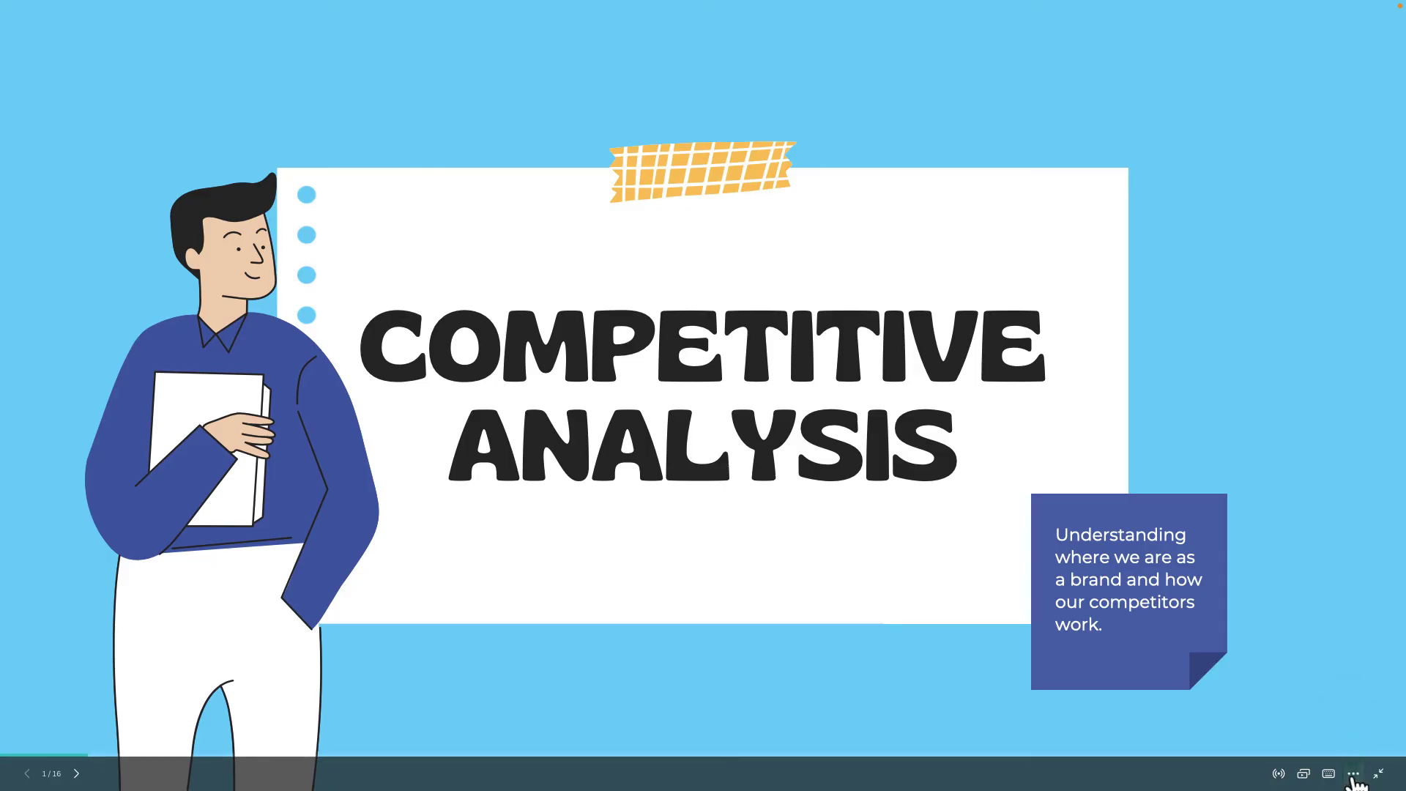
# - Copy the remote-control link for the restarted presentation via Share remote control
pyautogui.click(1354, 775)
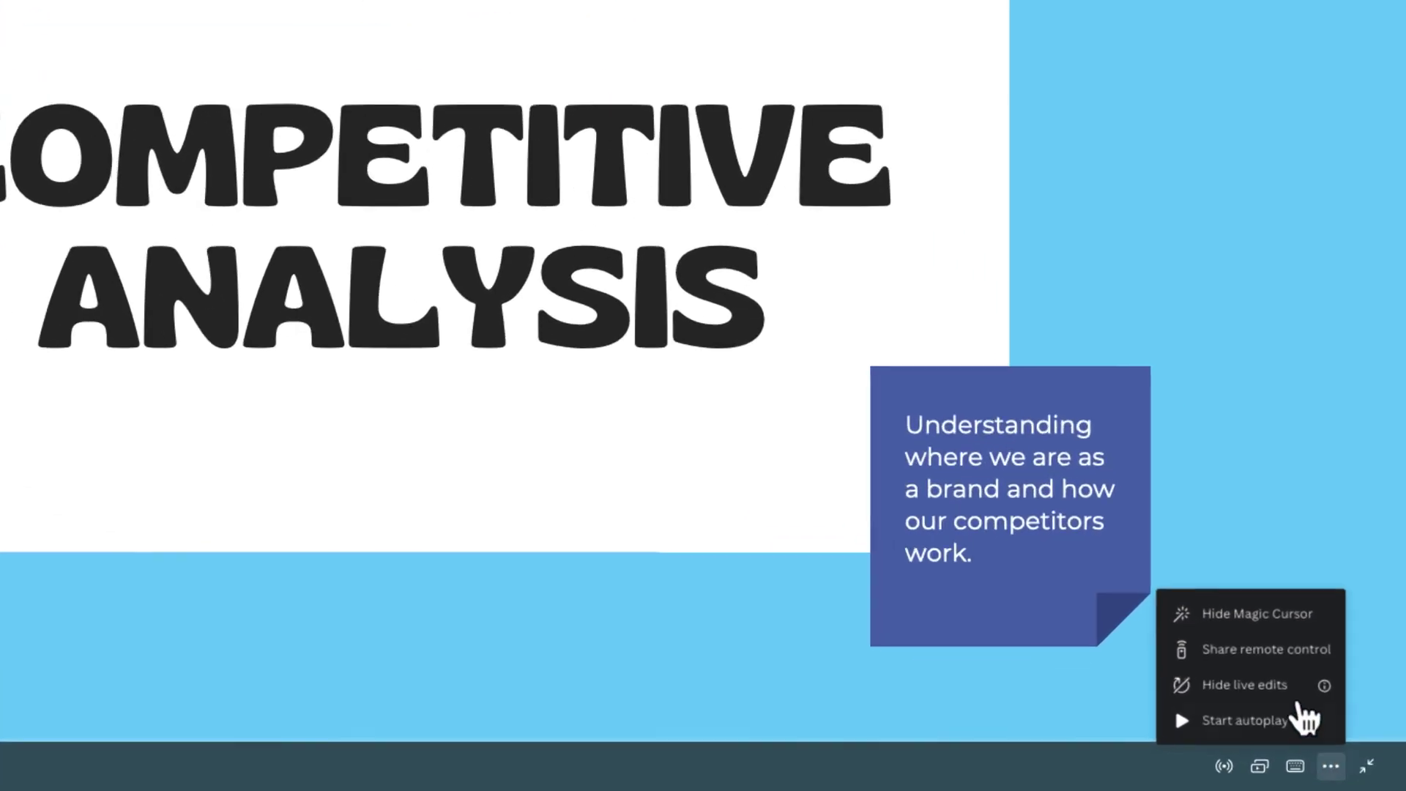
pyautogui.click(1265, 652)
pyautogui.click(1253, 600)
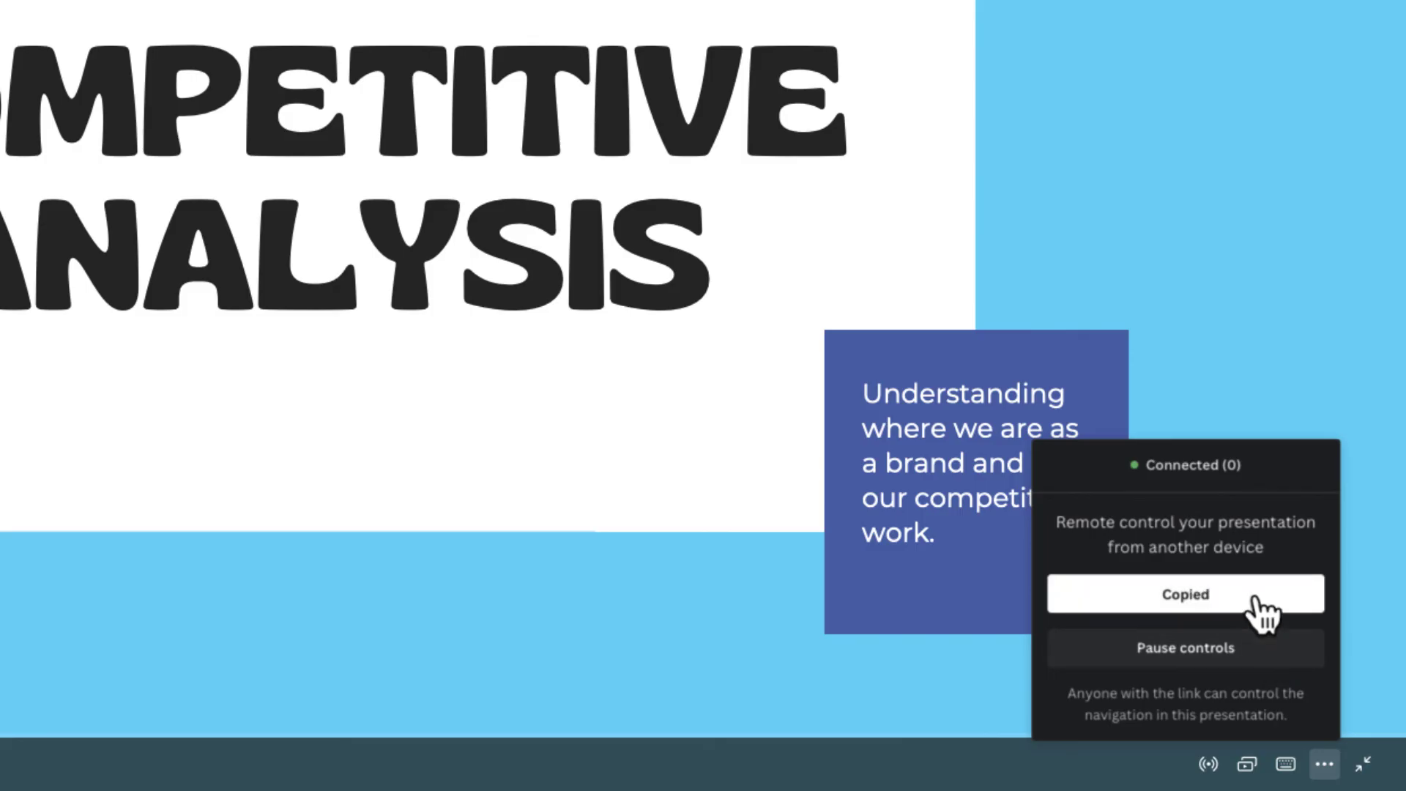